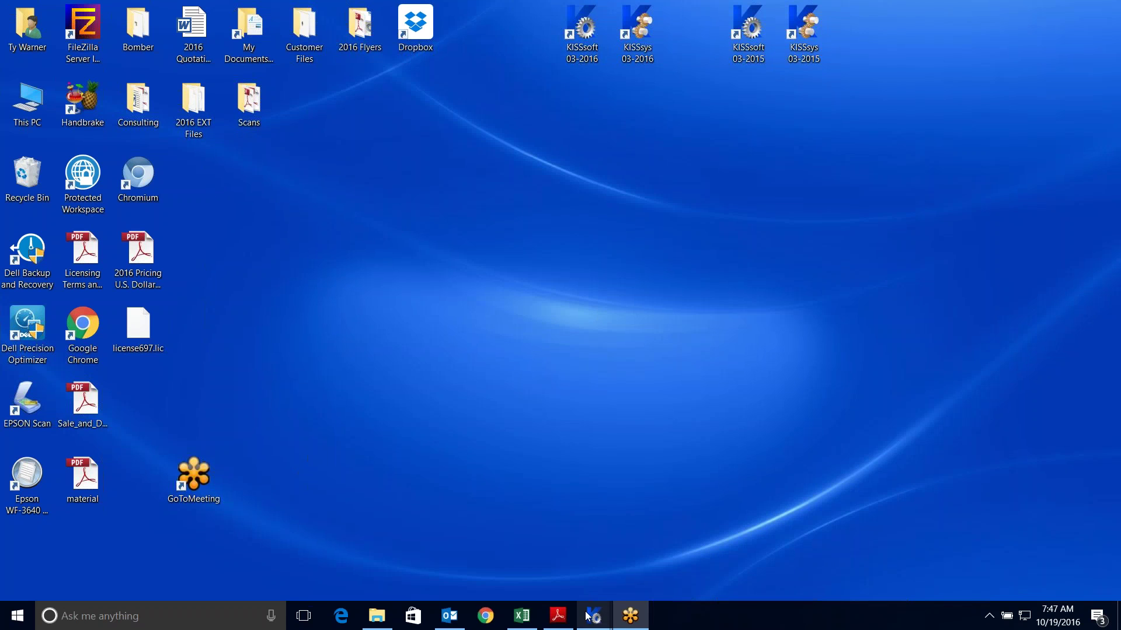
- Bring the KISSsoft 'Single gear' window to the front from the taskbar
{"action": "mouse_move", "coordinate": [589, 616]}
{"action": "mouse_move", "coordinate": [679, 574]}
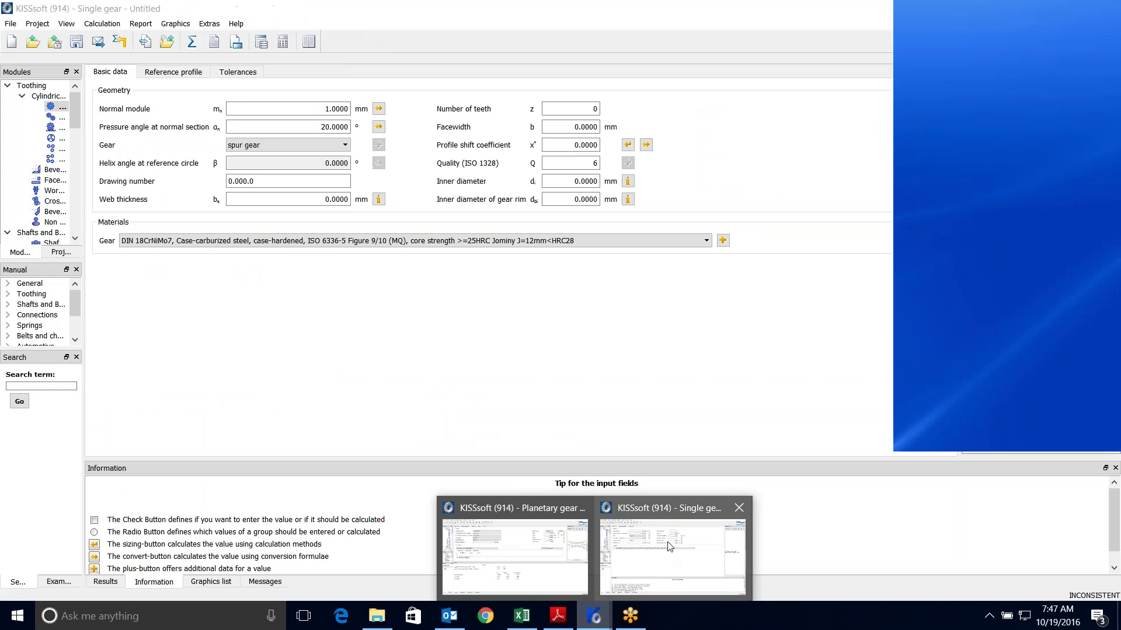
{"action": "left_click", "coordinate": [668, 537]}
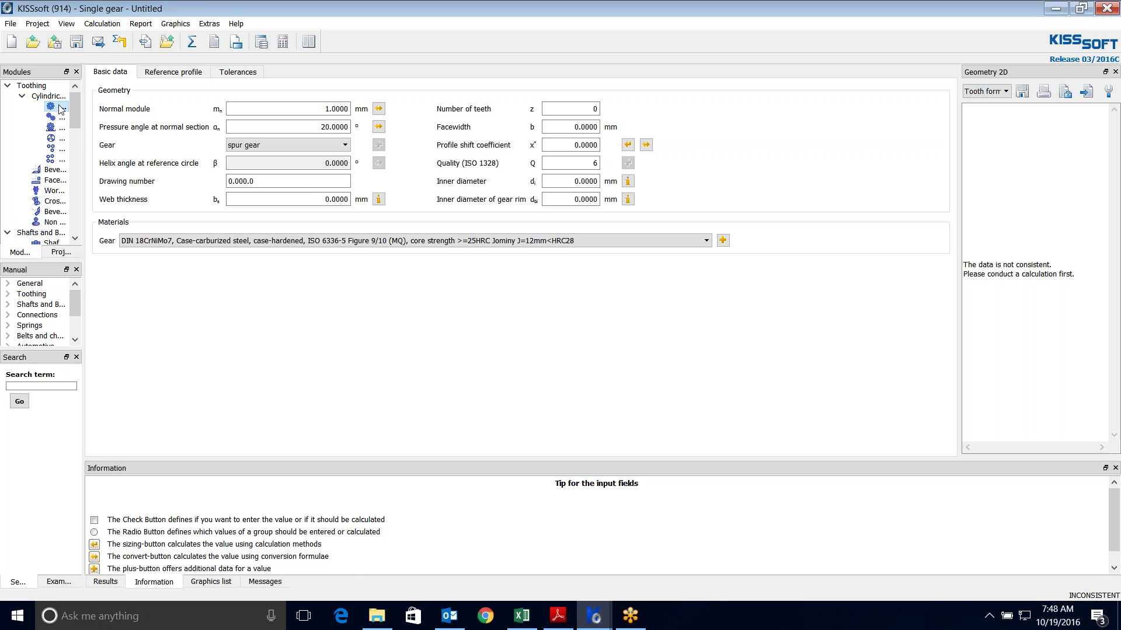
{"action": "left_click_drag", "start_coordinate": [87, 175], "coordinate": [168, 161]}
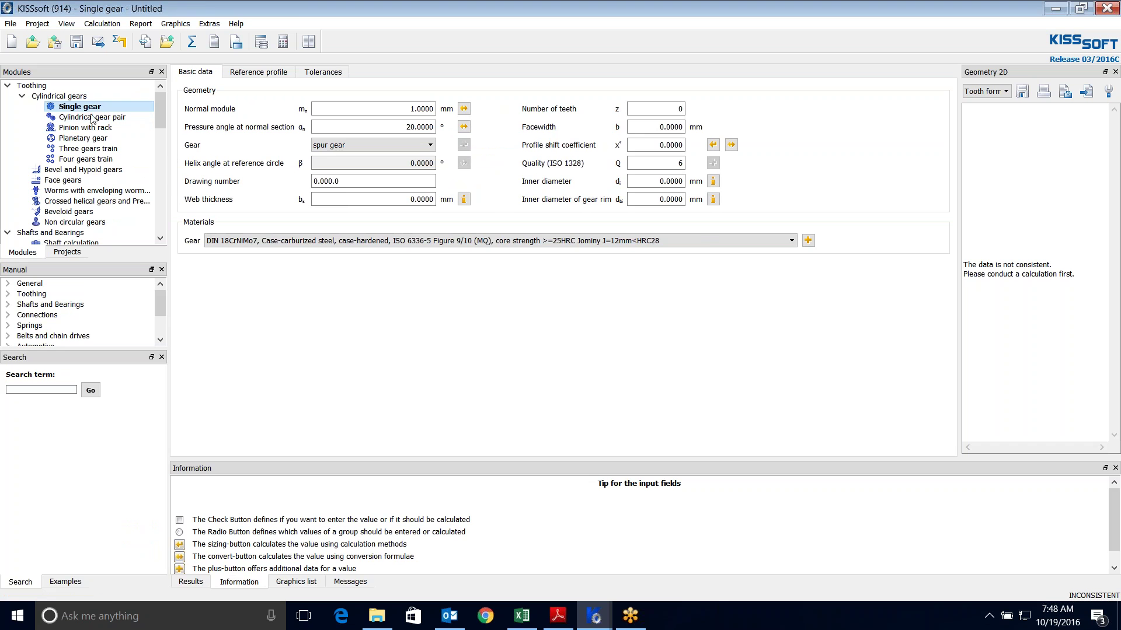
{"action": "left_click_drag", "start_coordinate": [168, 191], "coordinate": [77, 192]}
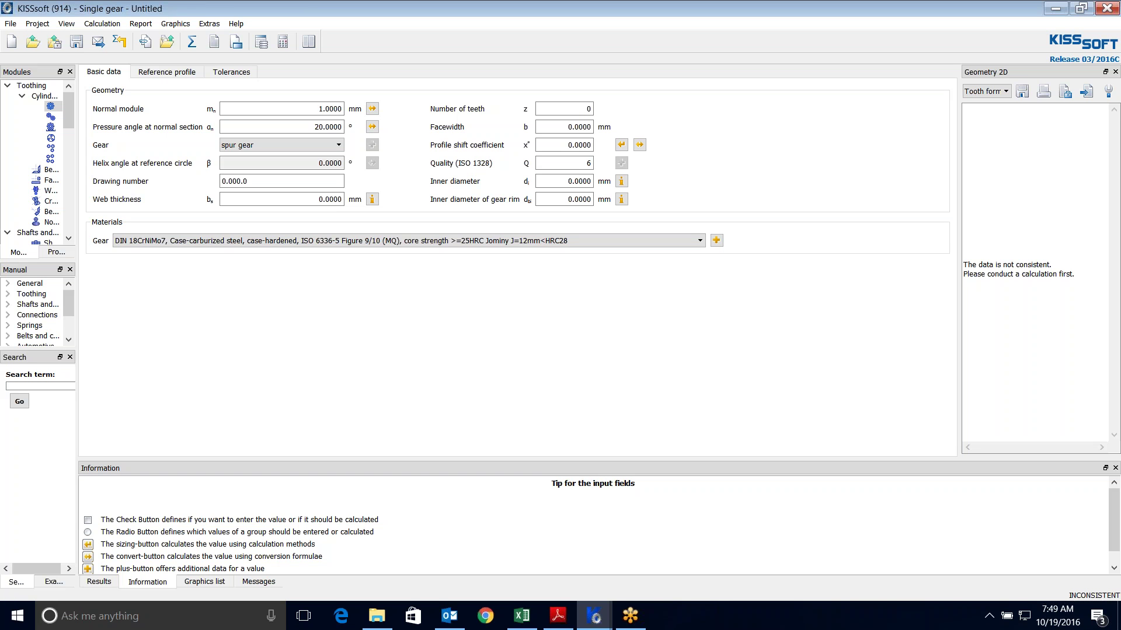
- Set the gear to 23 teeth with a 21 mm facewidth
{"action": "left_click", "coordinate": [587, 109]}
{"action": "key", "text": "BackSpace"}
{"action": "type", "text": "23"}
{"action": "key", "text": "Tab"}
{"action": "type", "text": "21"}
{"action": "left_click", "coordinate": [689, 165]}
- Make the gear a right-hand helix with a 16° helix angle
{"action": "left_click", "coordinate": [279, 150]}
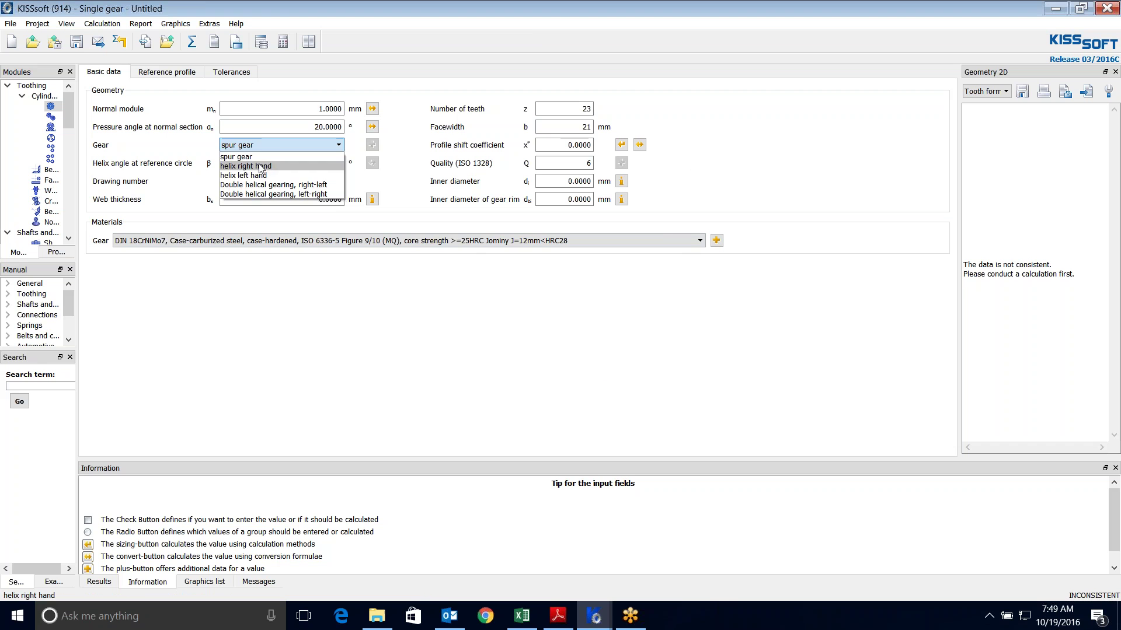
{"action": "left_click", "coordinate": [251, 176]}
{"action": "double_click", "coordinate": [328, 163]}
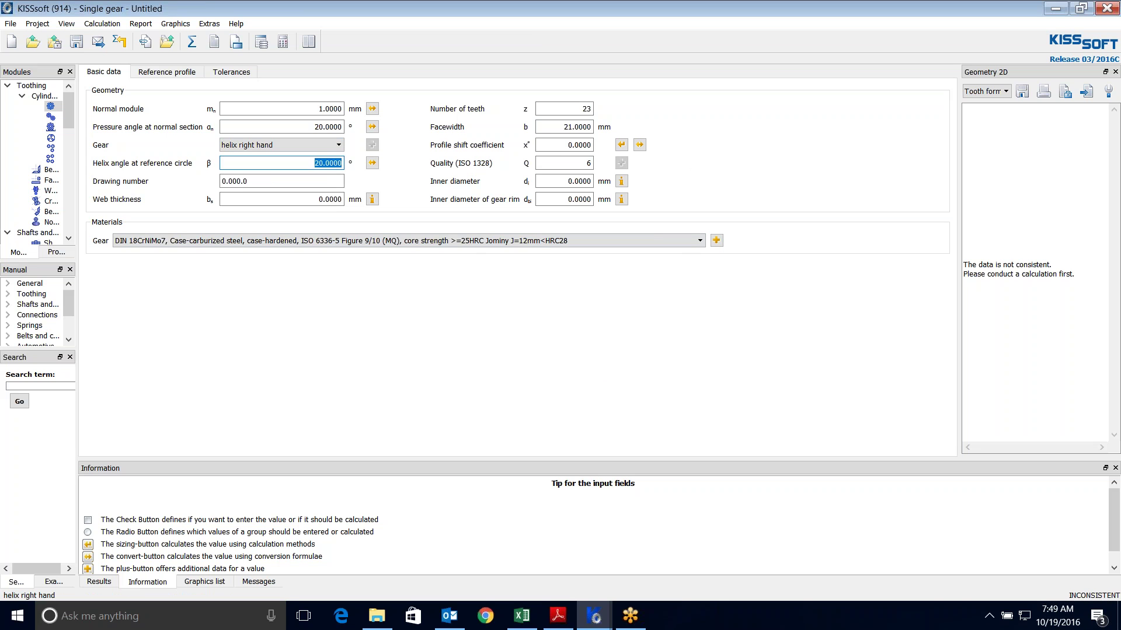
{"action": "type", "text": "16"}
{"action": "left_click", "coordinate": [774, 154]}
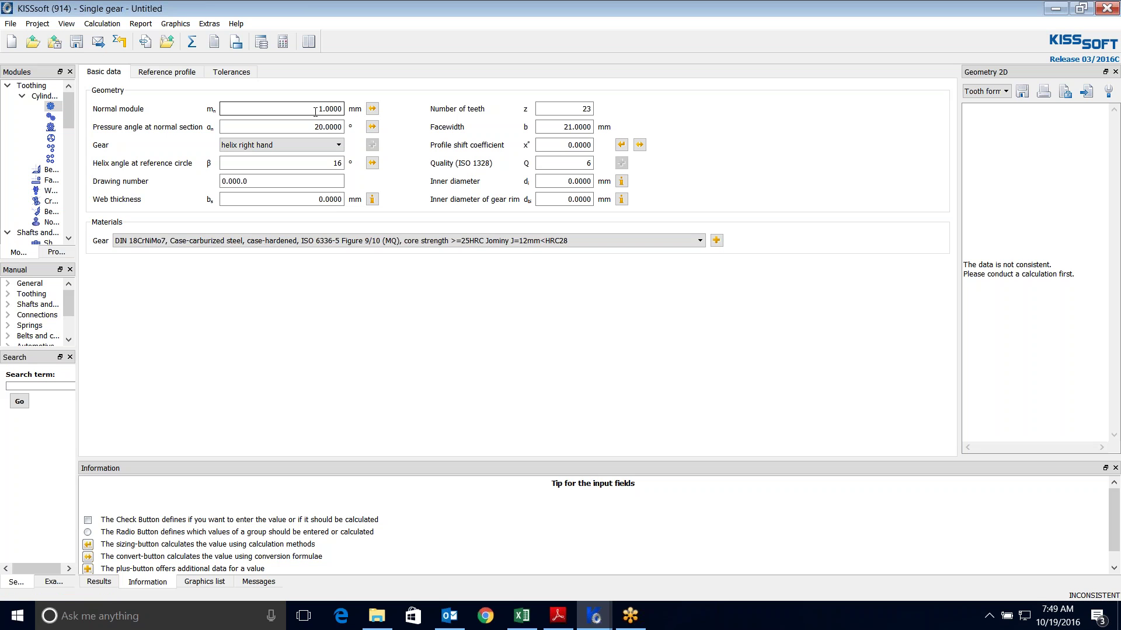
- Convert a 1.159 in tip circle diameter into a 1.7559 profile shift and accept it
{"action": "left_click", "coordinate": [640, 145]}
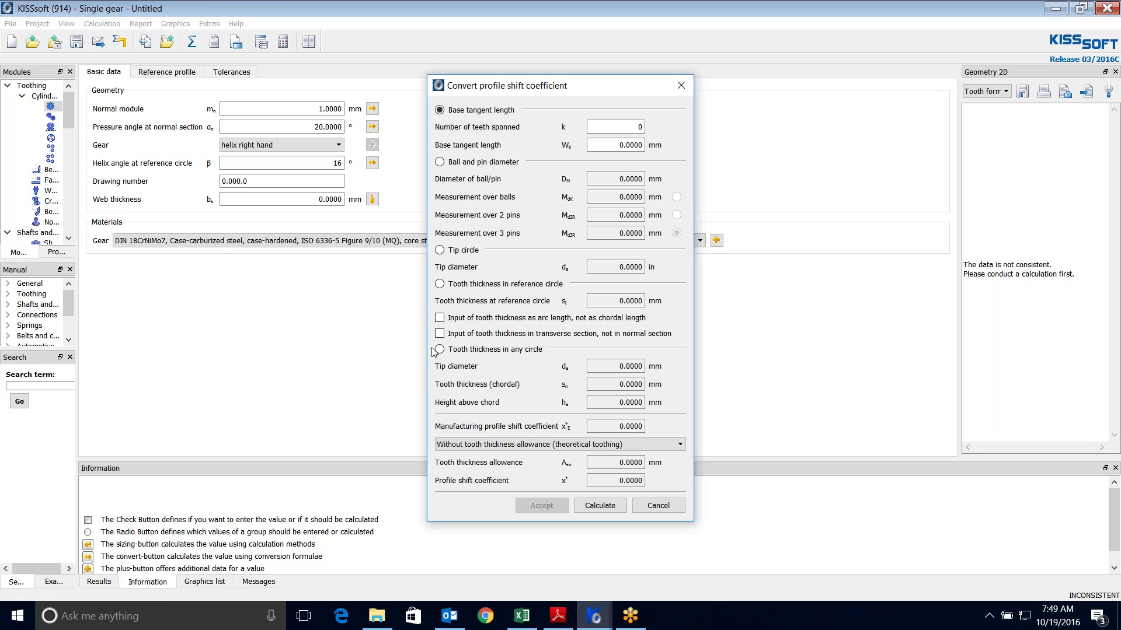
{"action": "left_click", "coordinate": [439, 250]}
{"action": "left_click", "coordinate": [619, 267]}
{"action": "type", "text": "1.159"}
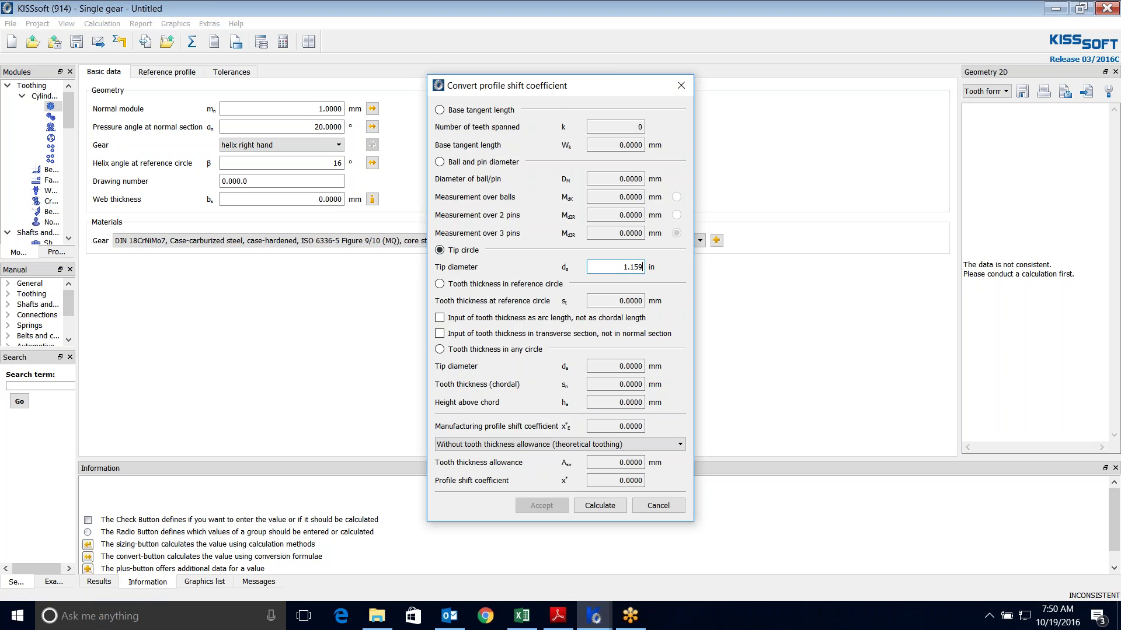
{"action": "left_click", "coordinate": [653, 268]}
{"action": "left_click", "coordinate": [667, 257]}
{"action": "left_click", "coordinate": [596, 507]}
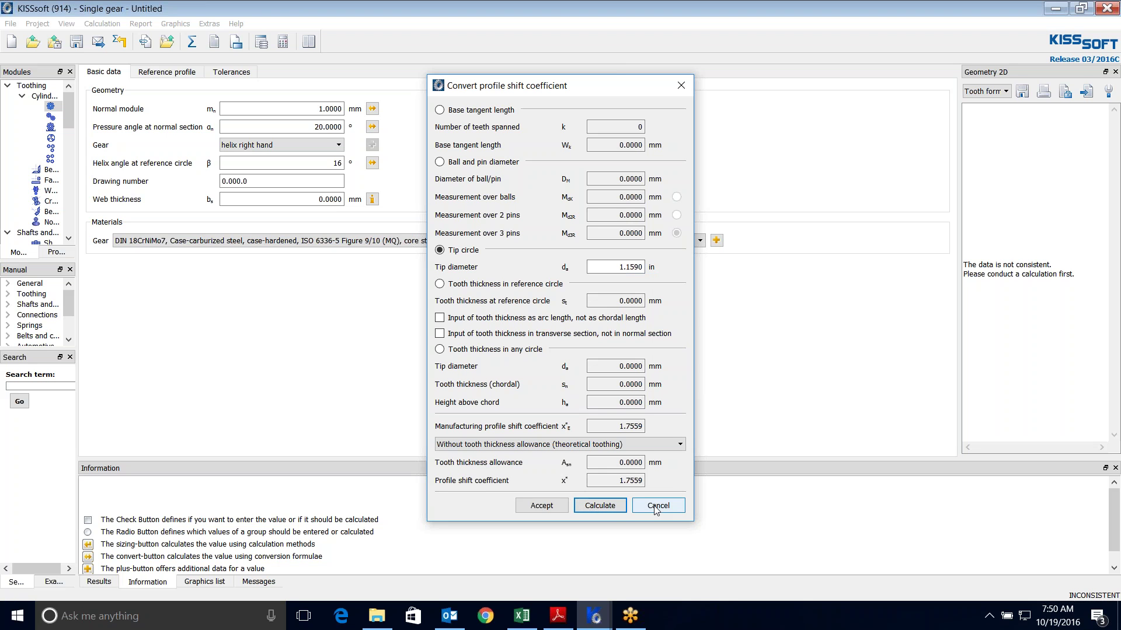
{"action": "left_click", "coordinate": [549, 505]}
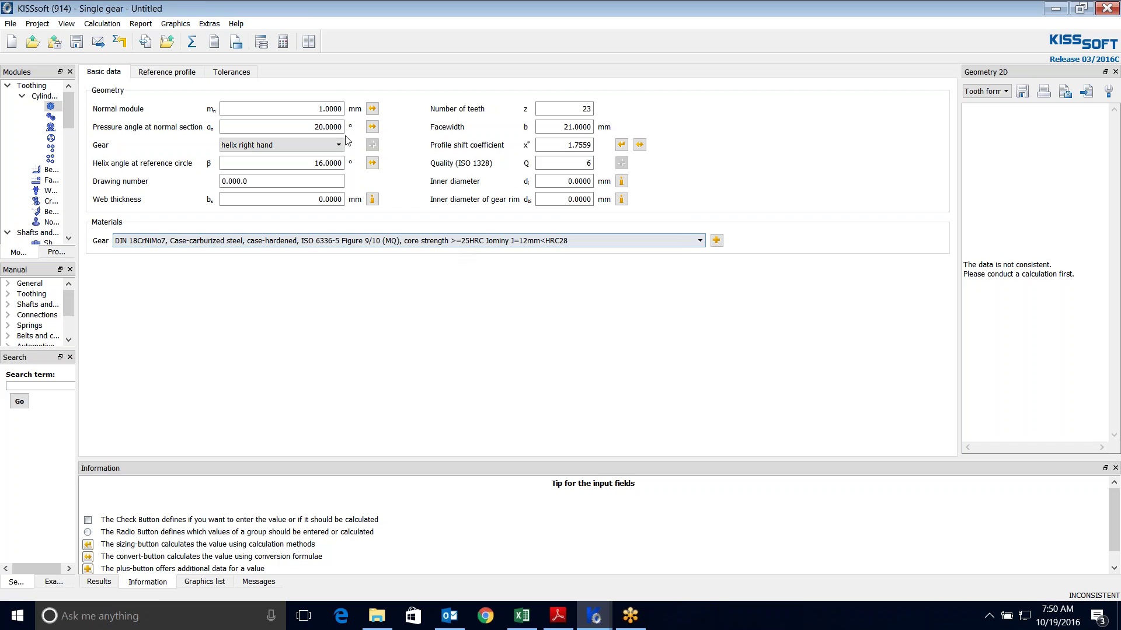
- Set module 1.1 mm and recompute profile shift from the 1.159 tip diameter, giving 0.4177
{"action": "left_click", "coordinate": [326, 109]}
{"action": "left_click_drag", "start_coordinate": [325, 109], "coordinate": [342, 108]}
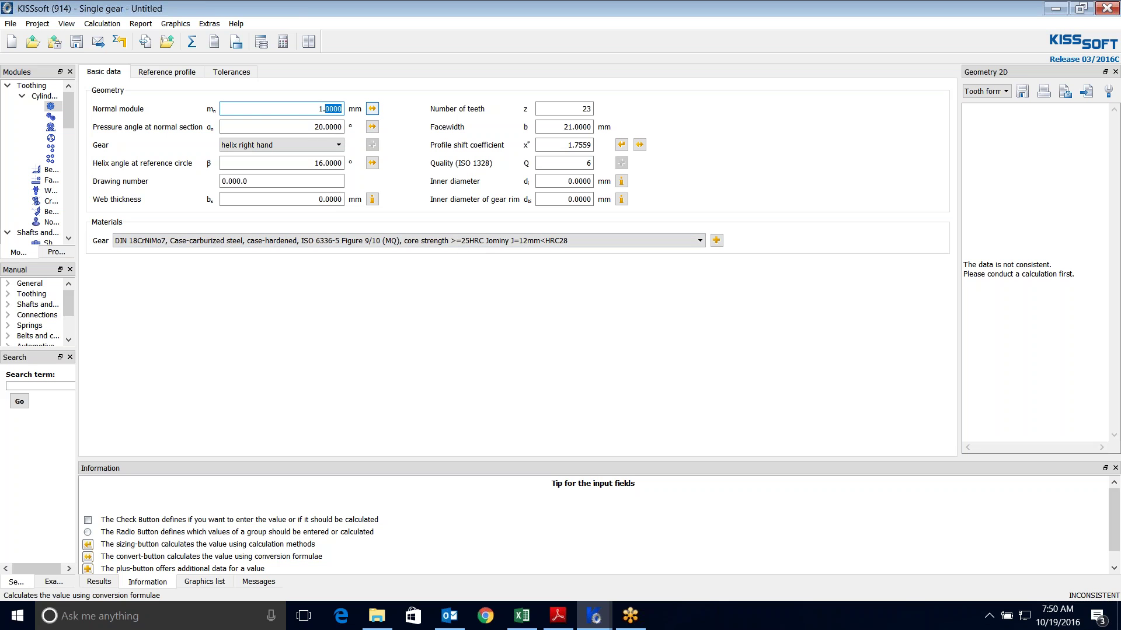
{"action": "type", "text": "1.1"}
{"action": "left_click", "coordinate": [639, 144]}
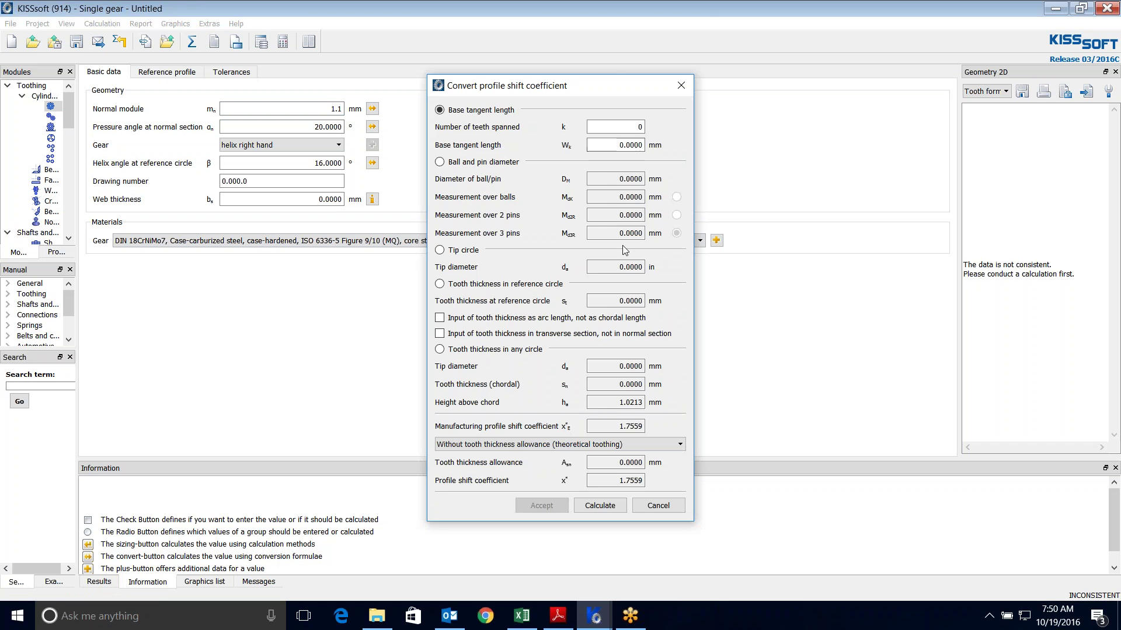
{"action": "left_click", "coordinate": [440, 250]}
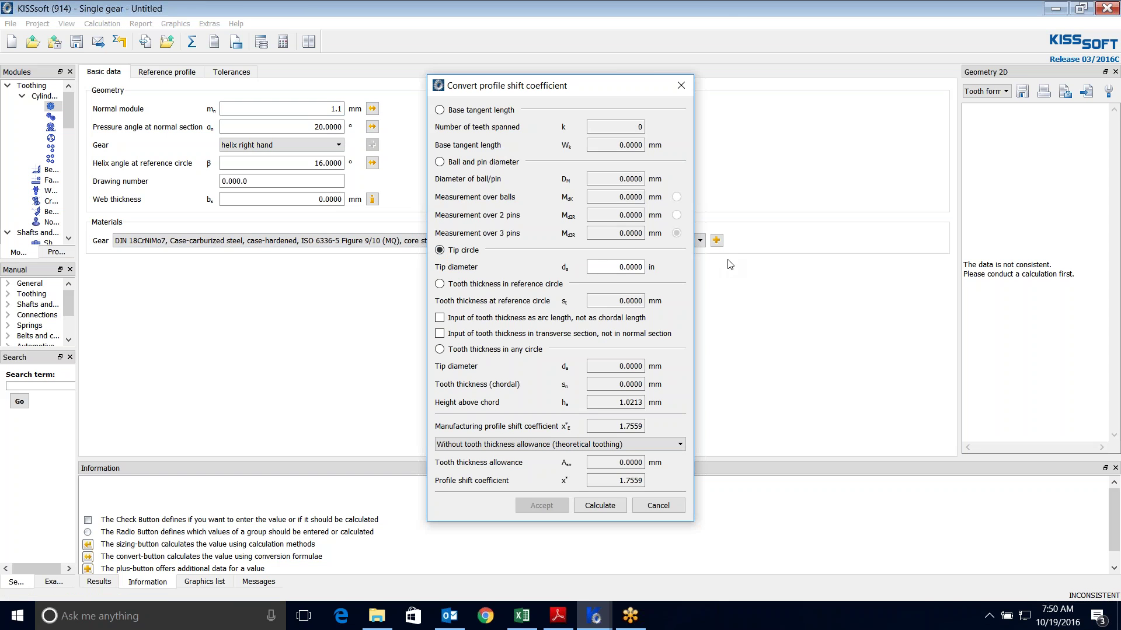
{"action": "left_click", "coordinate": [620, 267]}
{"action": "type", "text": "1.159"}
{"action": "left_click", "coordinate": [600, 506]}
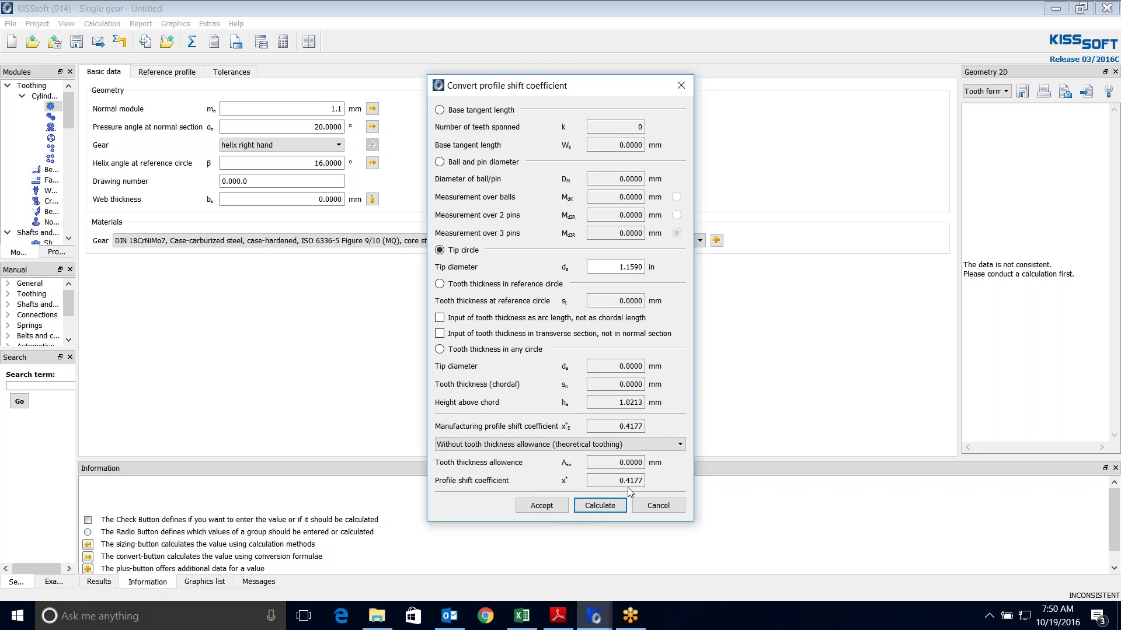
{"action": "left_click", "coordinate": [542, 505]}
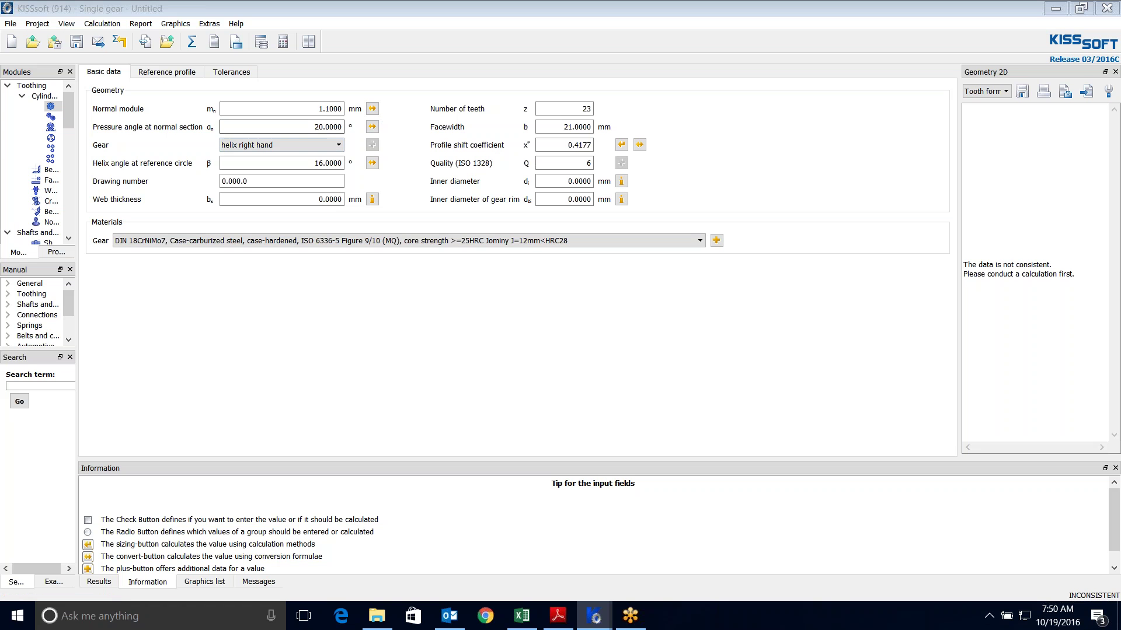
- Set module 1.2 mm and recompute profile shift from the 1.159 tip diameter, giving -0.6974
{"action": "key", "text": "Tab"}
{"action": "key", "text": "Tab"}
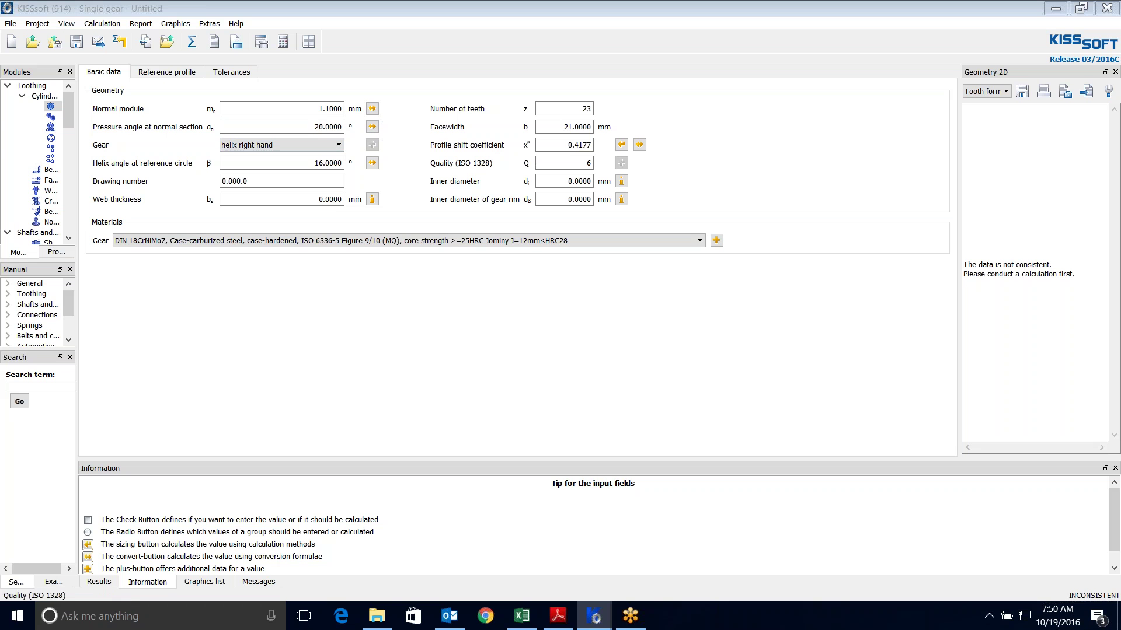
{"action": "double_click", "coordinate": [330, 105]}
{"action": "type", "text": "1.2"}
{"action": "left_click", "coordinate": [640, 146]}
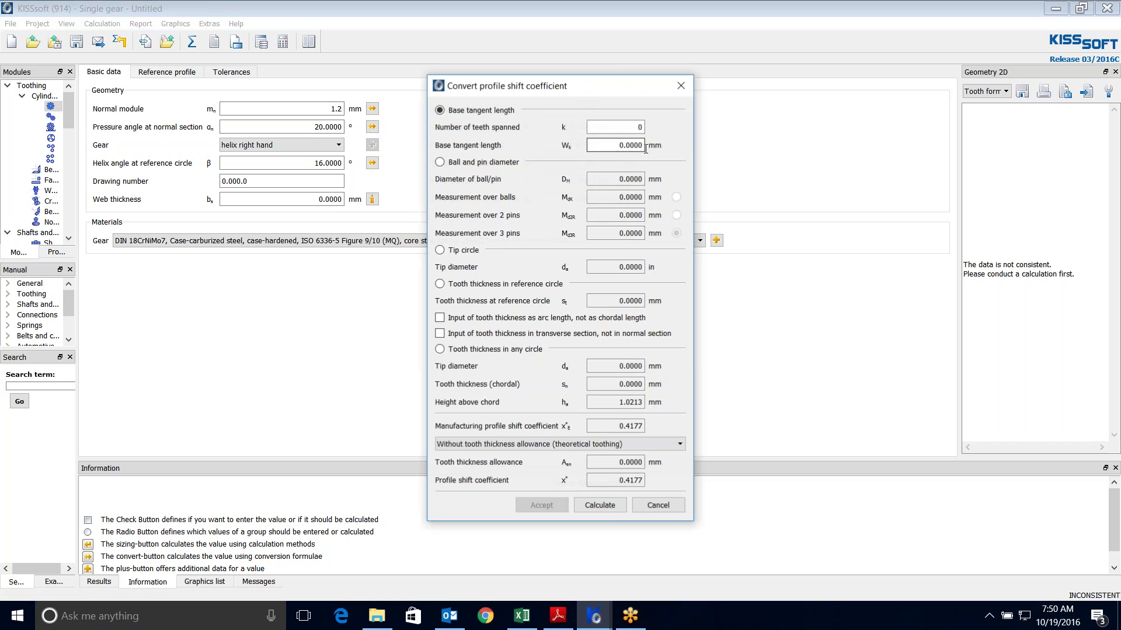
{"action": "left_click", "coordinate": [439, 249]}
{"action": "double_click", "coordinate": [636, 266]}
{"action": "type", "text": "1.159"}
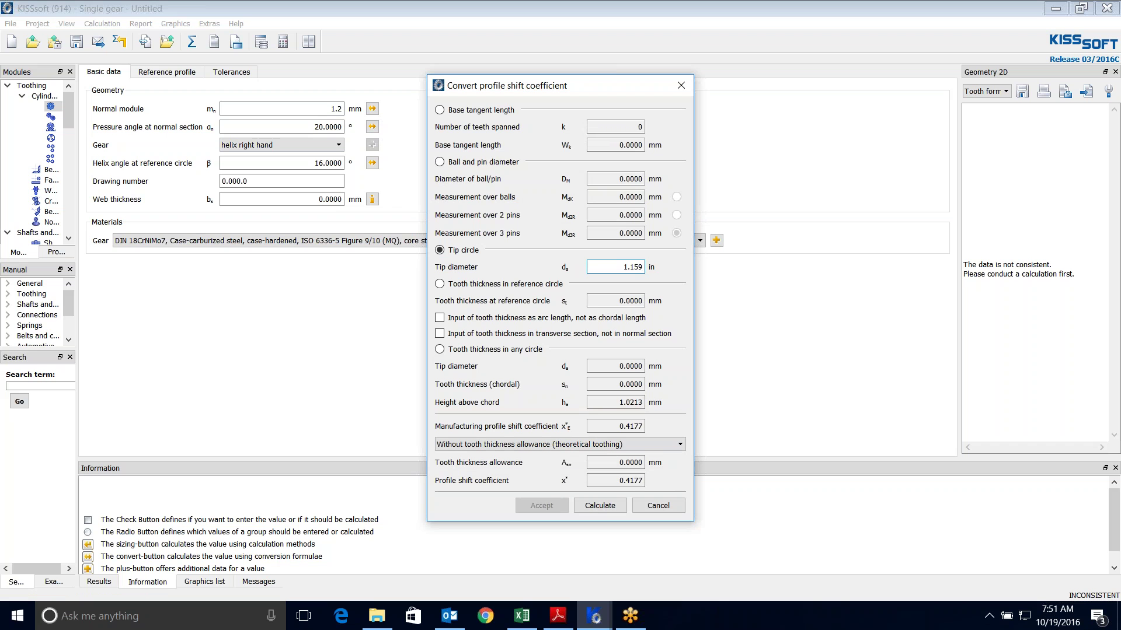
{"action": "left_click", "coordinate": [595, 509]}
{"action": "left_click", "coordinate": [542, 507]}
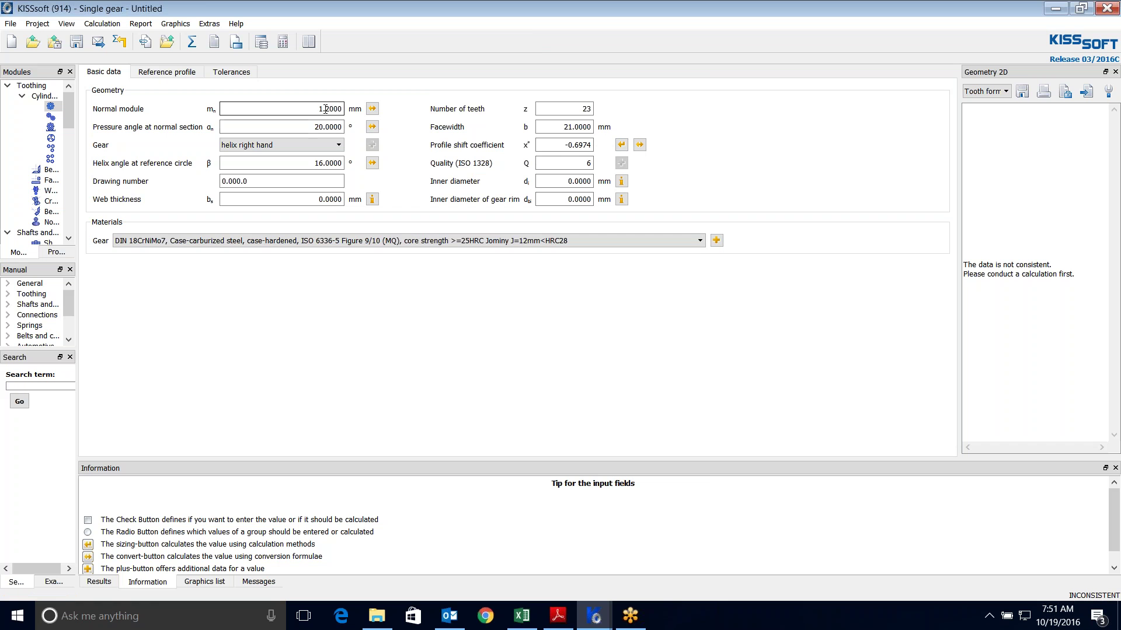
- Set module 1.15 mm and recompute profile shift from the 1.159 tip diameter, giving -0.1641
{"action": "left_click_drag", "start_coordinate": [324, 109], "coordinate": [343, 109]}
{"action": "type", "text": "15"}
{"action": "left_click", "coordinate": [639, 145]}
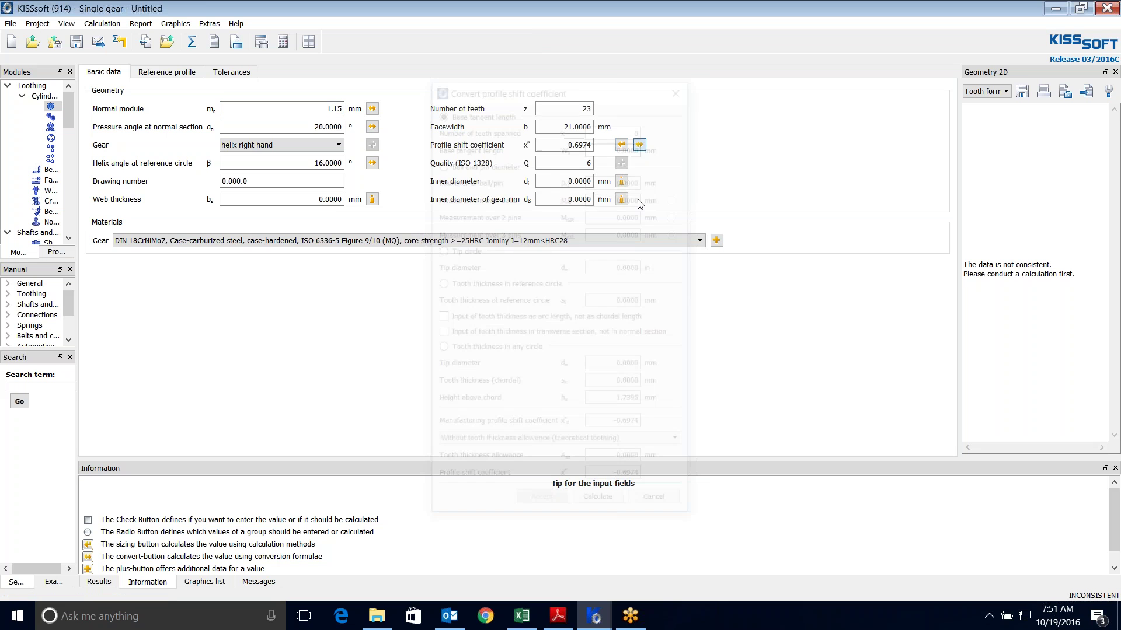
{"action": "left_click", "coordinate": [440, 249]}
{"action": "left_click", "coordinate": [629, 267]}
{"action": "type", "text": "1.159"}
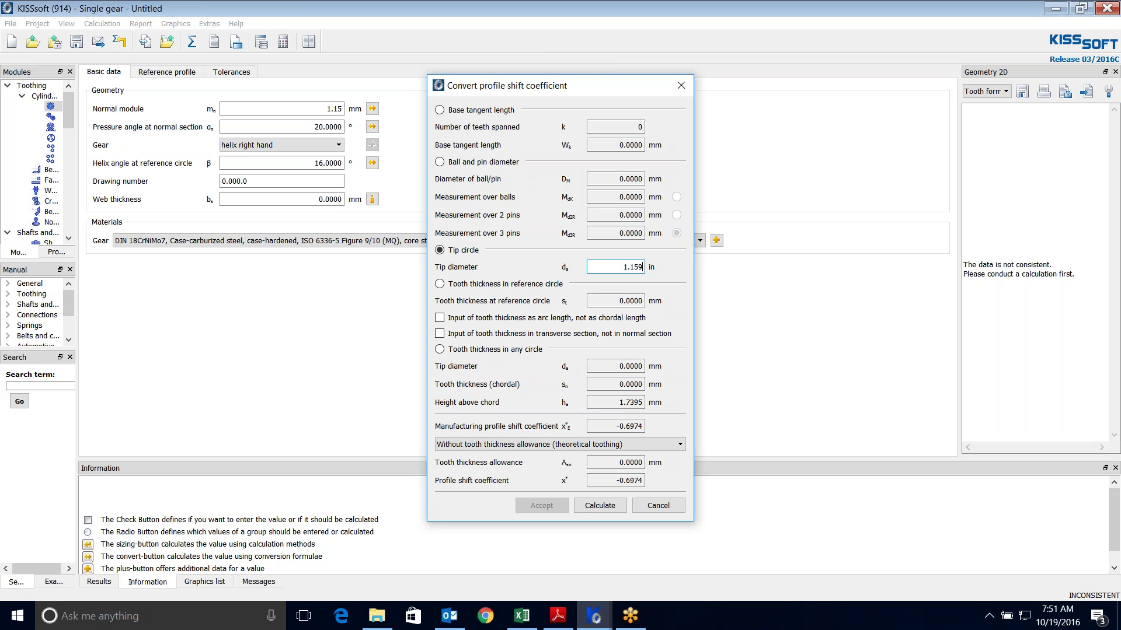
{"action": "left_click", "coordinate": [602, 504]}
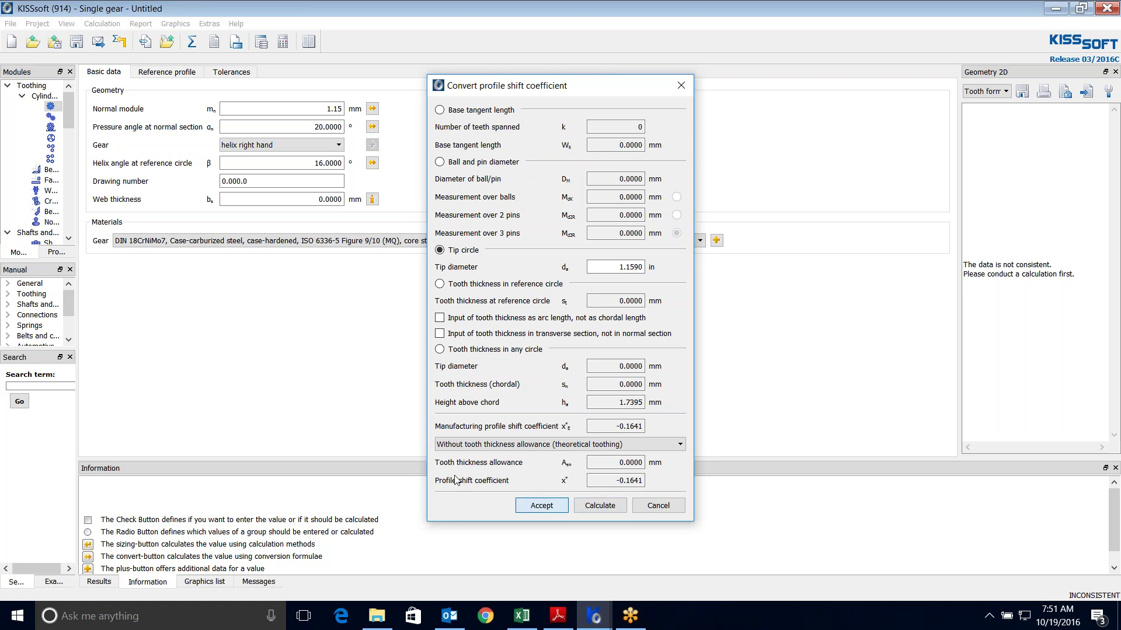
{"action": "left_click", "coordinate": [541, 506]}
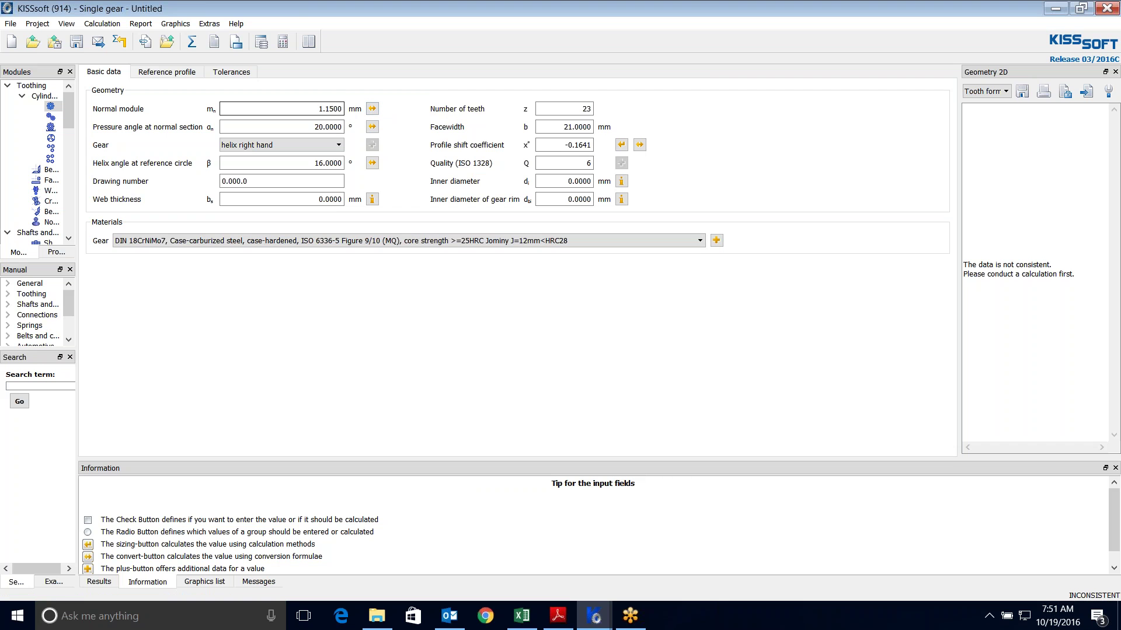
- Set module 1.12 mm and recompute profile shift from the 1.159 tip diameter, giving 0.1788
{"action": "left_click_drag", "start_coordinate": [329, 109], "coordinate": [343, 109]}
{"action": "type", "text": "2"}
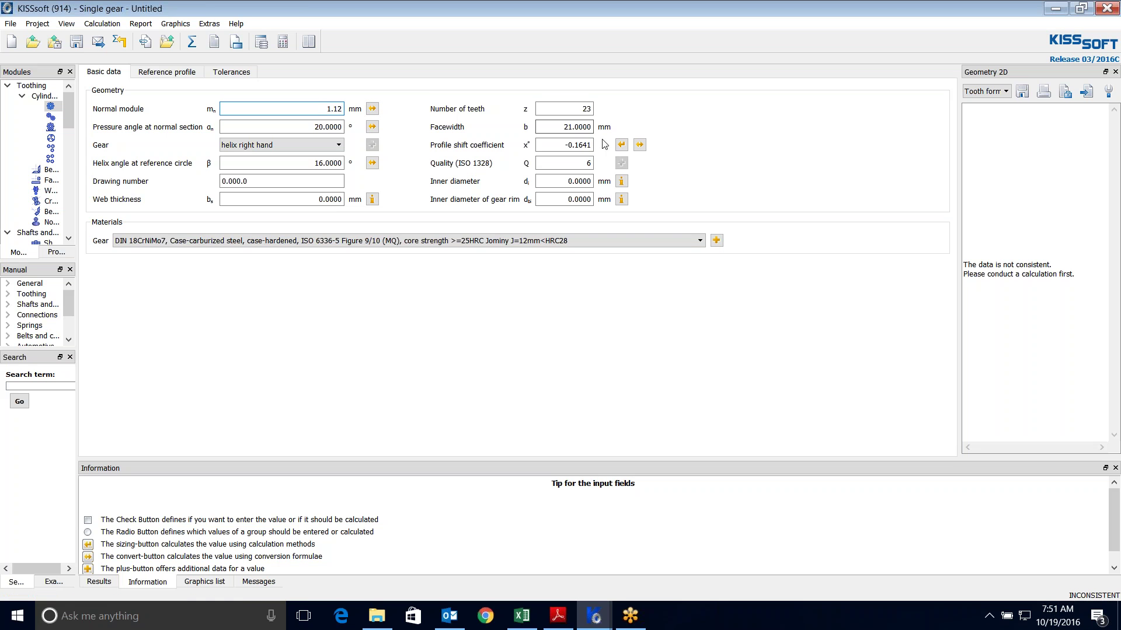
{"action": "left_click", "coordinate": [640, 145]}
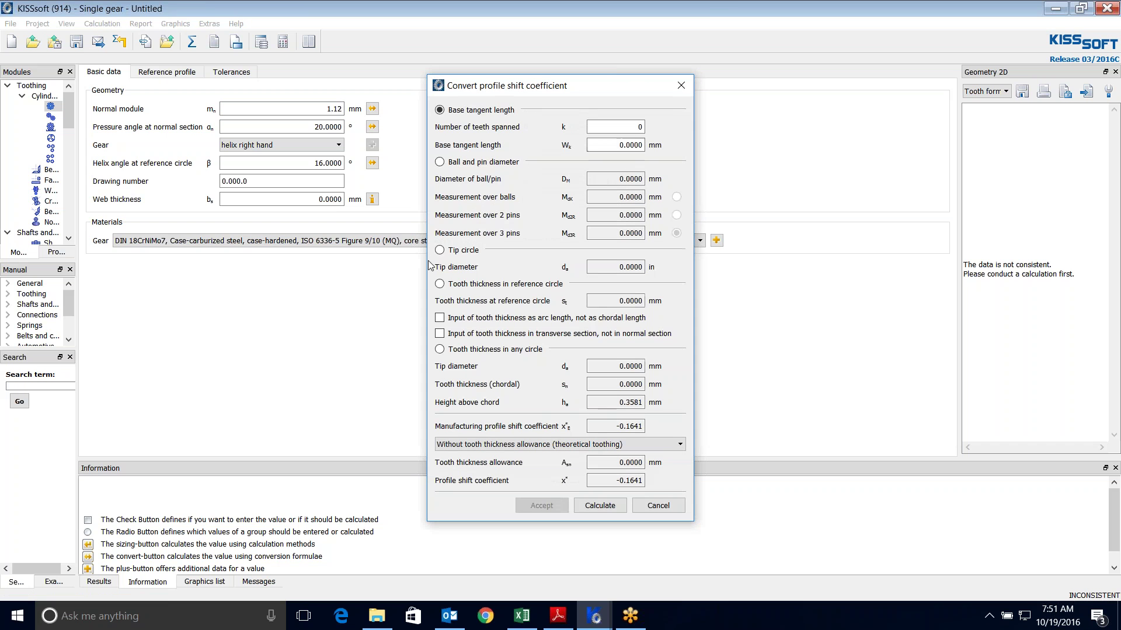
{"action": "left_click", "coordinate": [439, 251]}
{"action": "left_click", "coordinate": [624, 267]}
{"action": "double_click", "coordinate": [624, 267]}
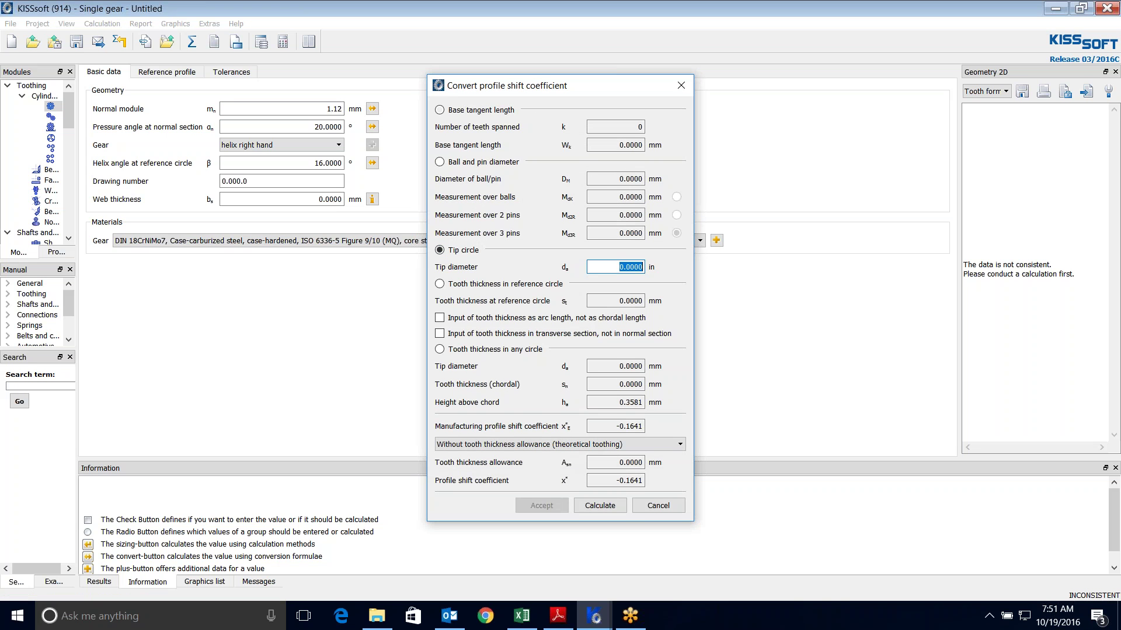
{"action": "type", "text": "1.159"}
{"action": "left_click", "coordinate": [597, 506]}
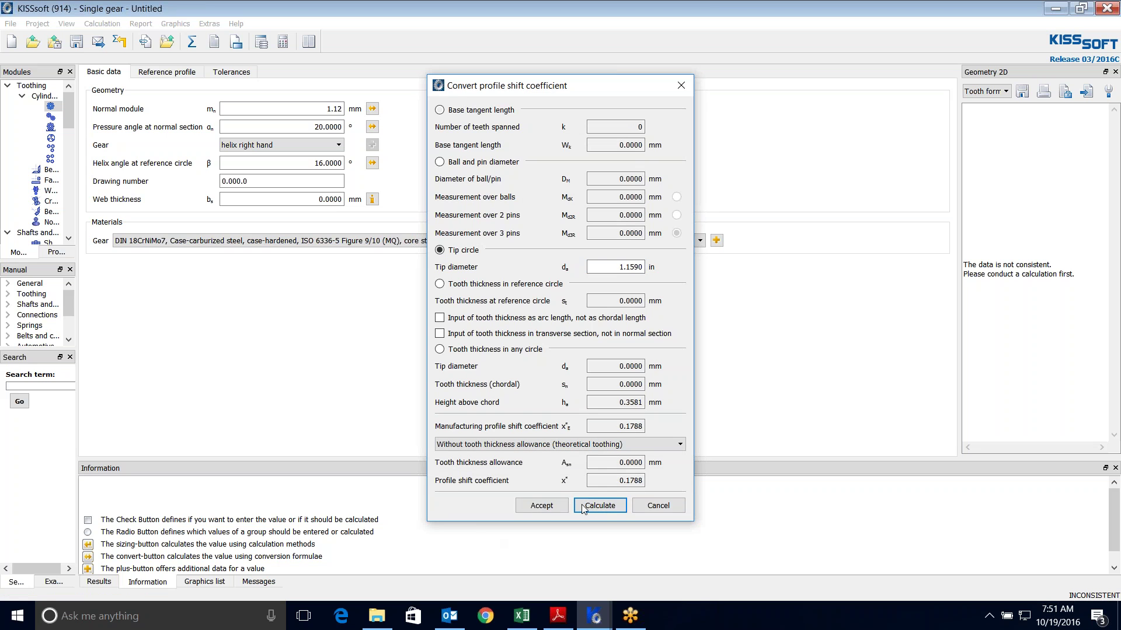
{"action": "left_click", "coordinate": [542, 506]}
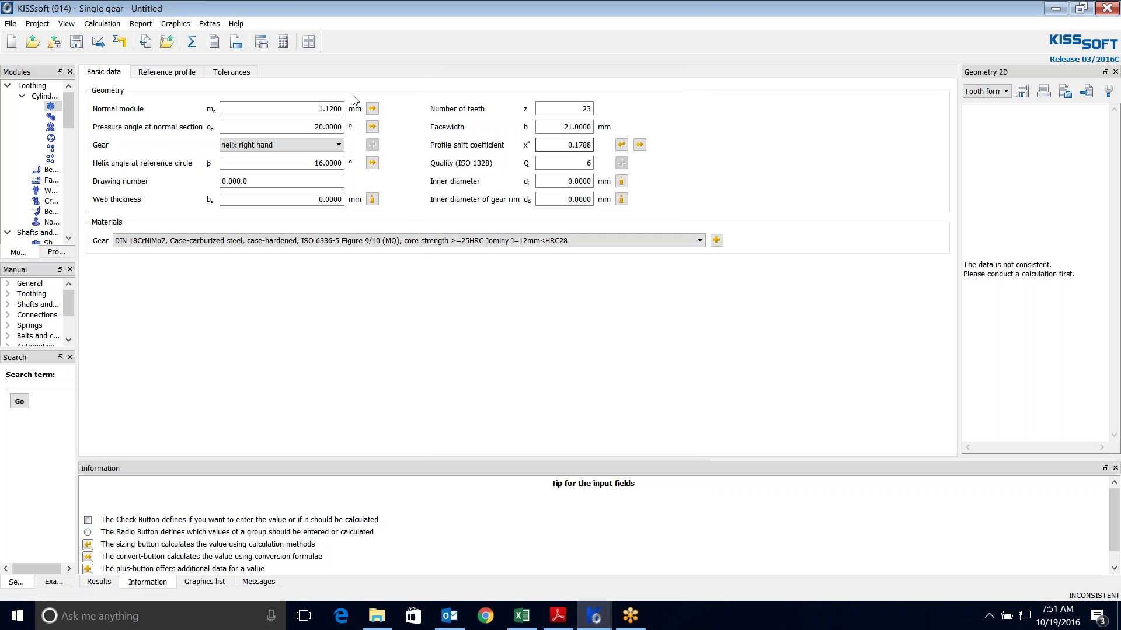
- Set module 1.13 mm and recompute profile shift from the 1.159 tip diameter, giving 0.0625
{"action": "left_click", "coordinate": [342, 108]}
{"action": "key", "text": "shift+Left"}
{"action": "key", "text": "shift+Left"}
{"action": "key", "text": "shift+Left"}
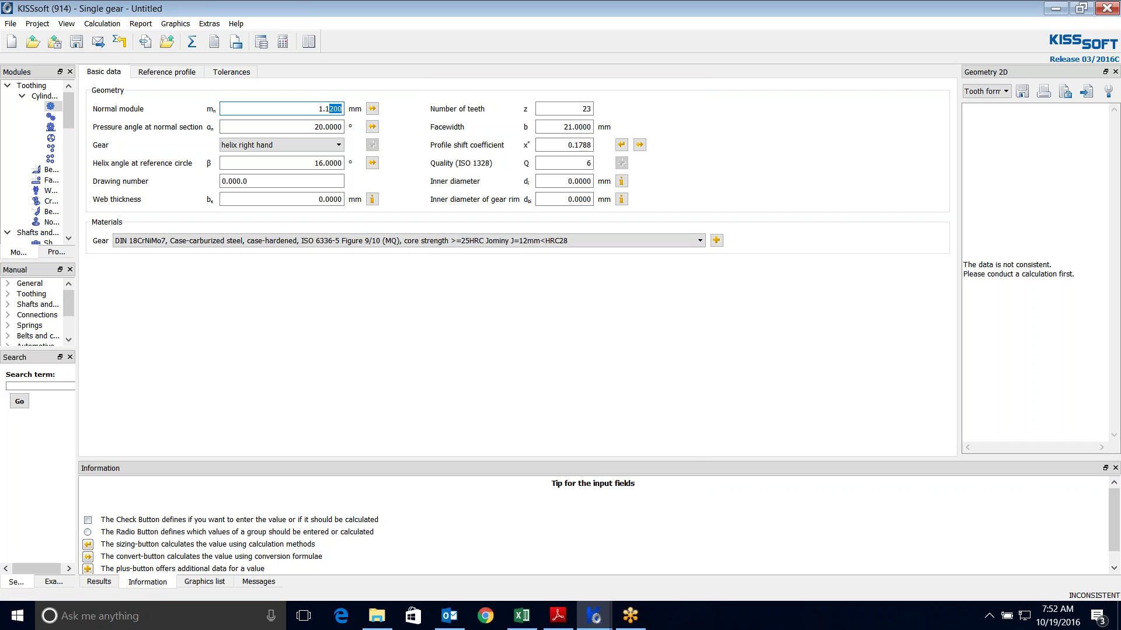
{"action": "type", "text": "3"}
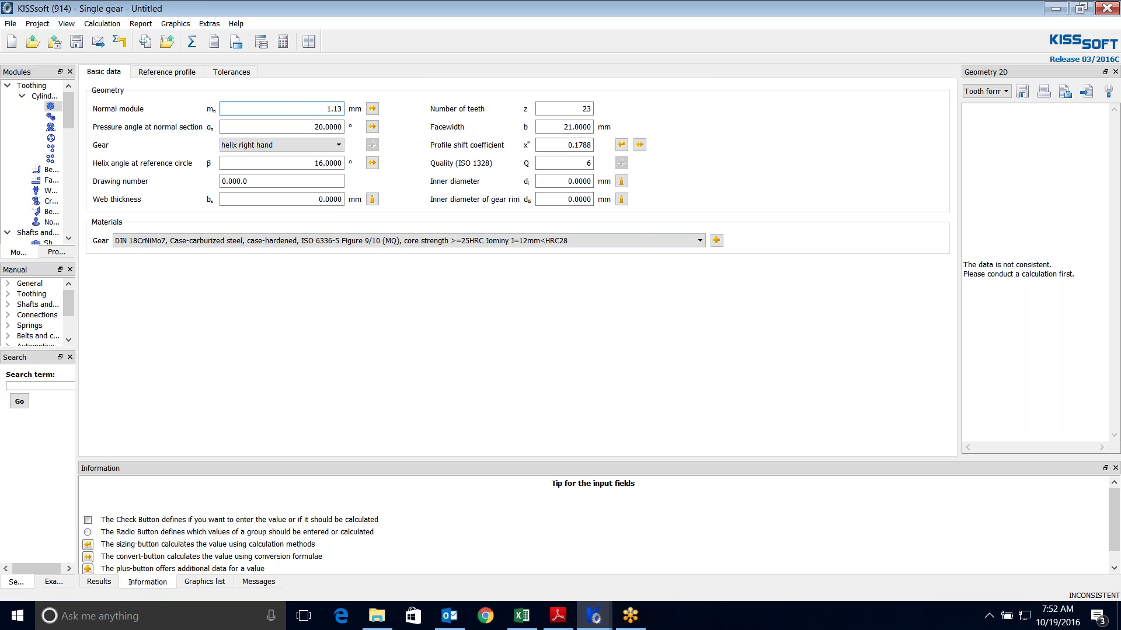
{"action": "left_click", "coordinate": [639, 145]}
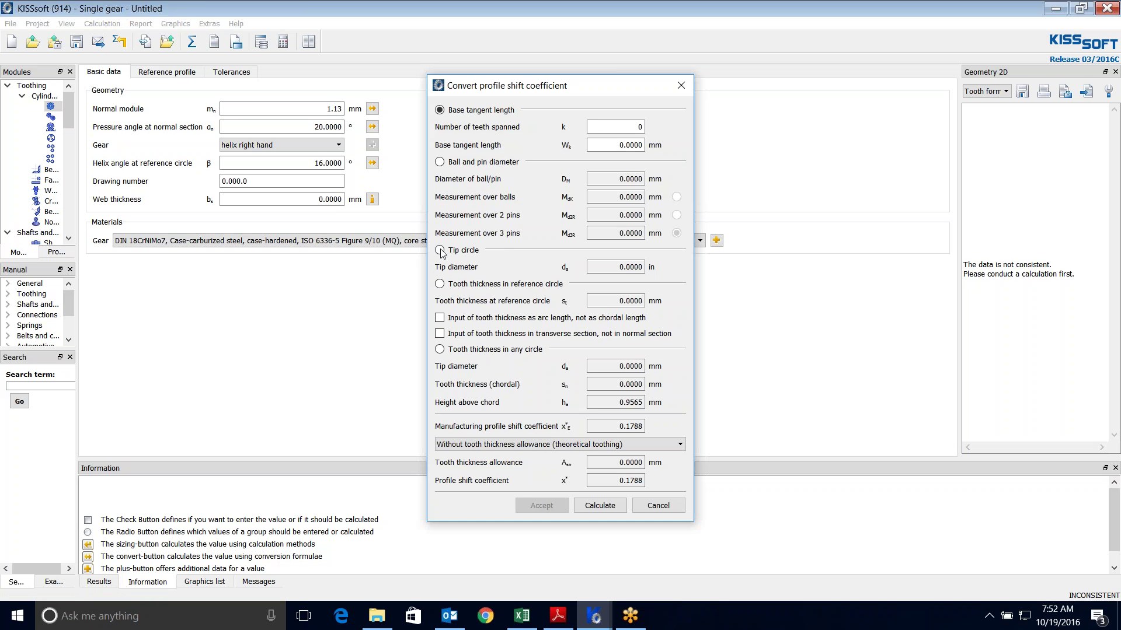
{"action": "left_click", "coordinate": [465, 252]}
{"action": "type", "text": "1.159"}
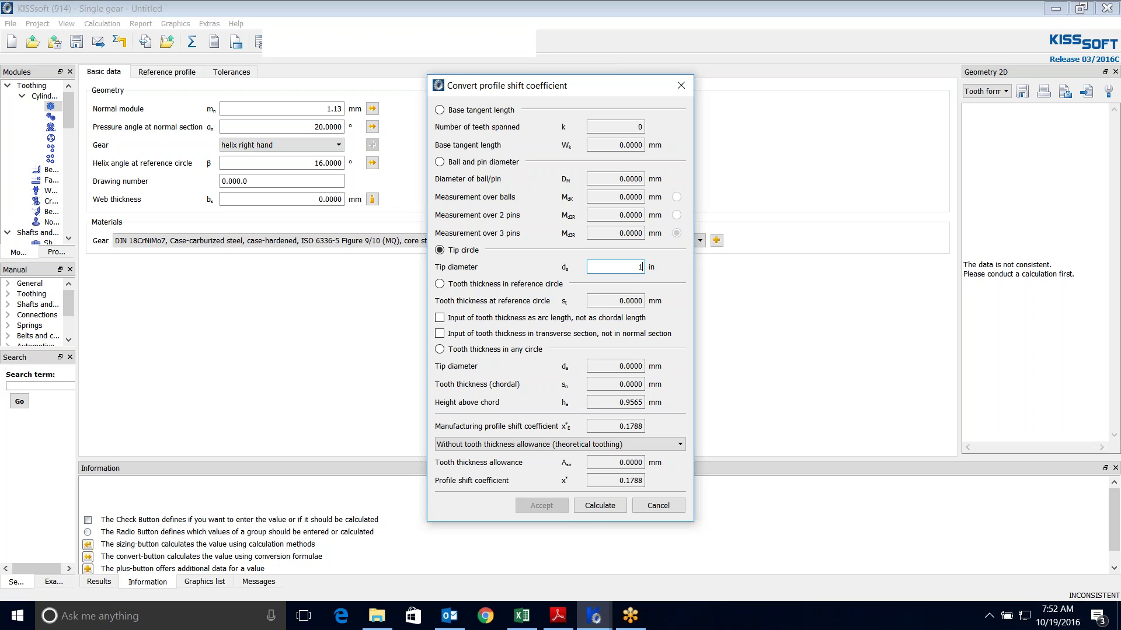
{"action": "left_click", "coordinate": [599, 507]}
{"action": "left_click", "coordinate": [552, 507]}
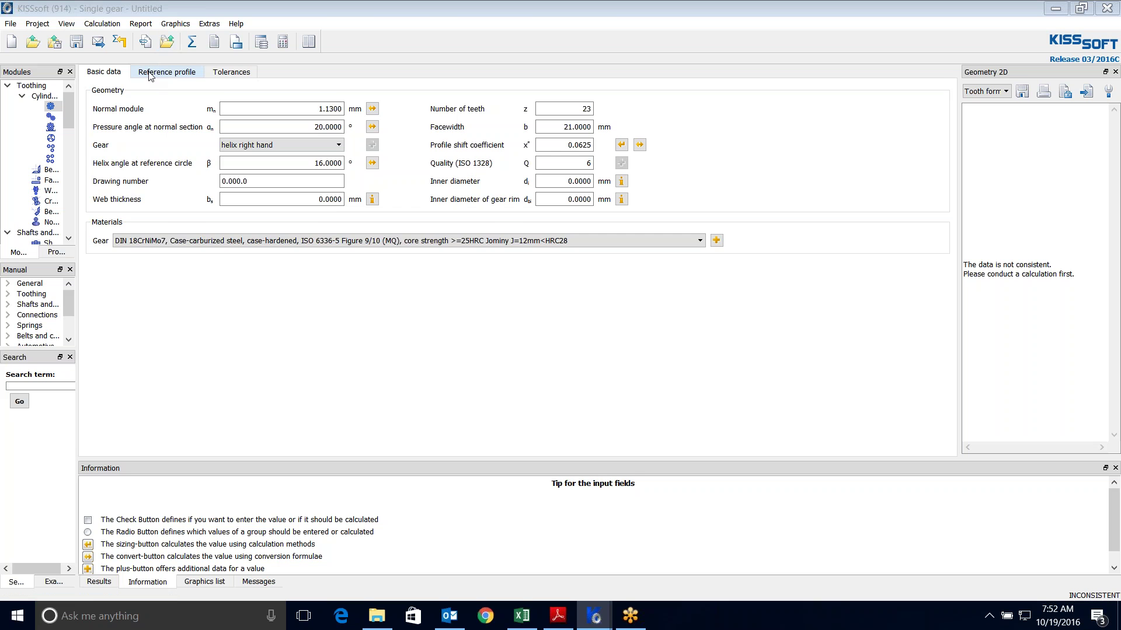
{"action": "left_click", "coordinate": [166, 72]}
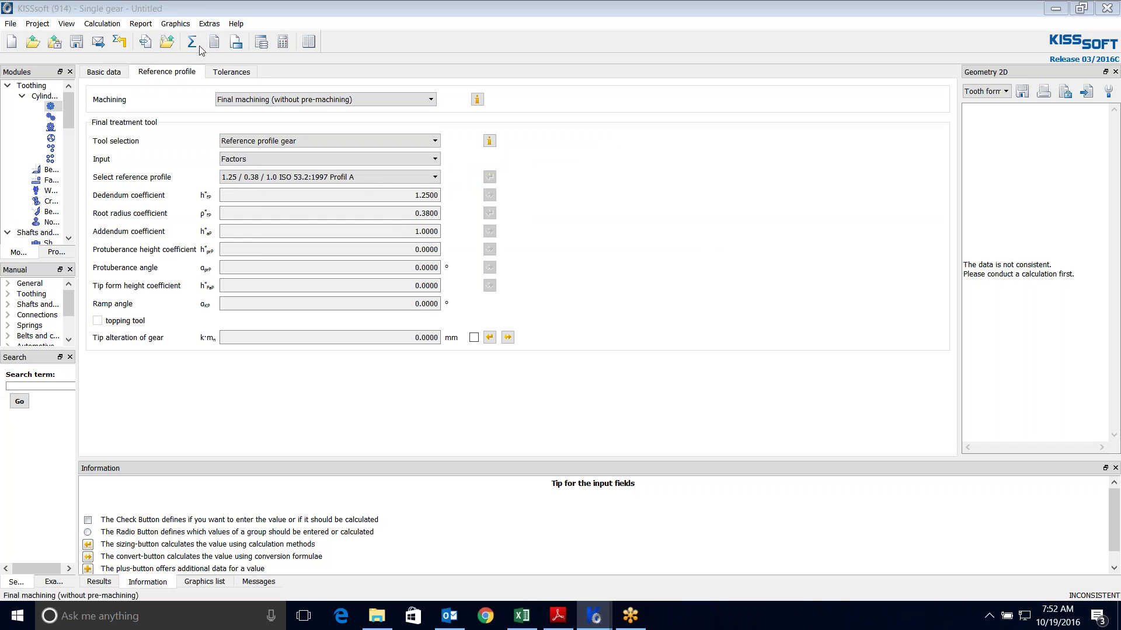
{"action": "left_click", "coordinate": [233, 72]}
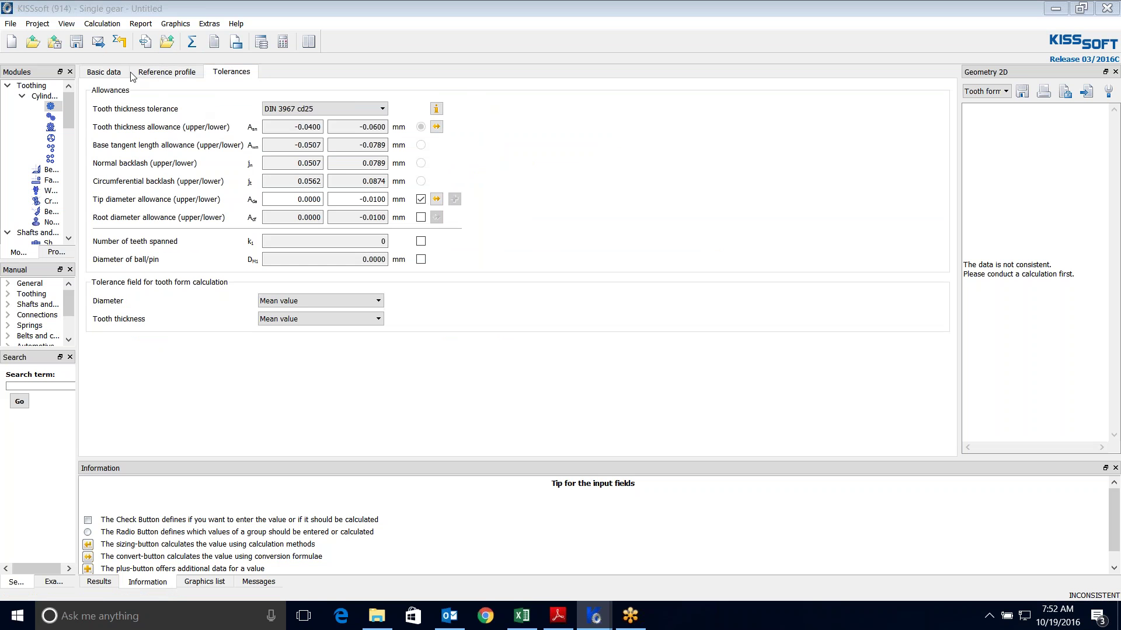
{"action": "left_click", "coordinate": [103, 71]}
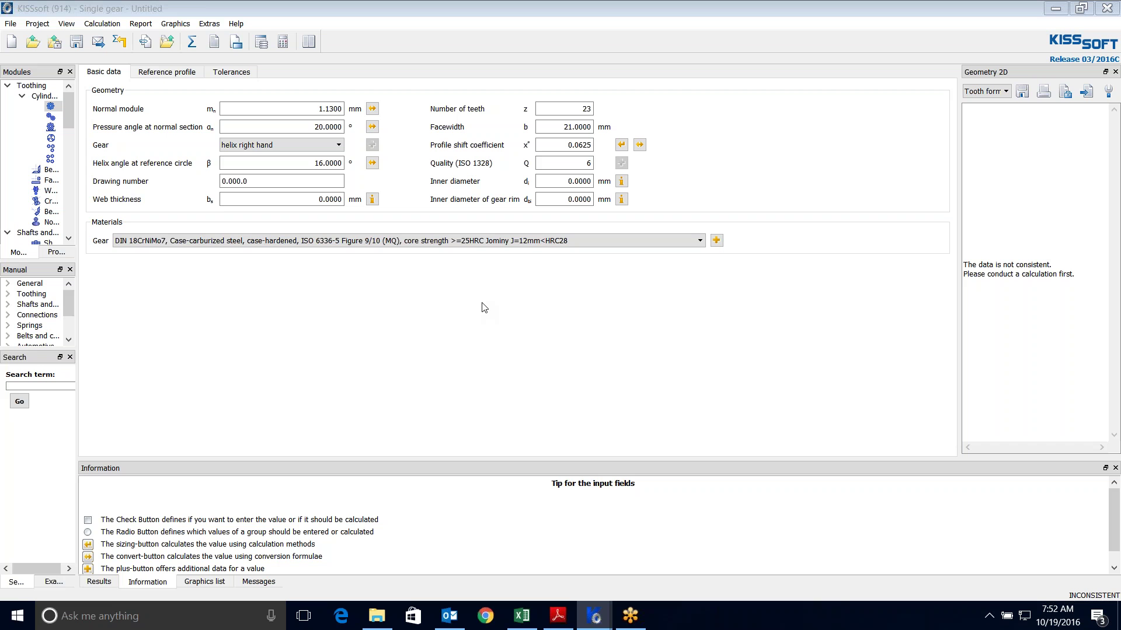
- Save the gear file under the name 'Reverse Engineered Gear'
{"action": "left_click", "coordinate": [75, 43]}
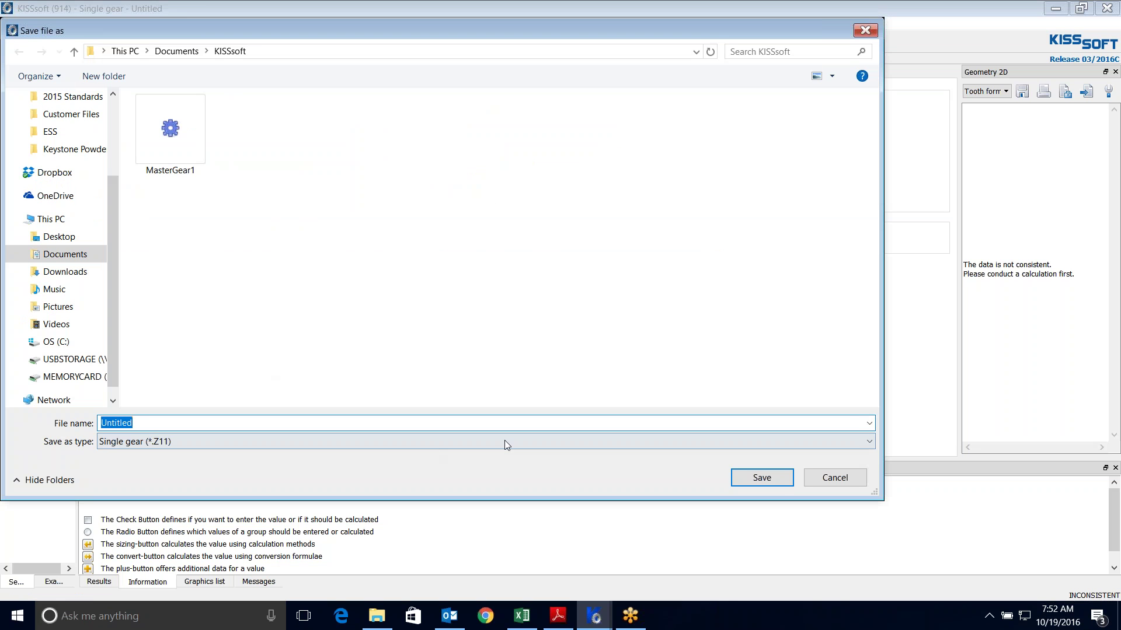
{"action": "type", "text": "Reverse Engineering"}
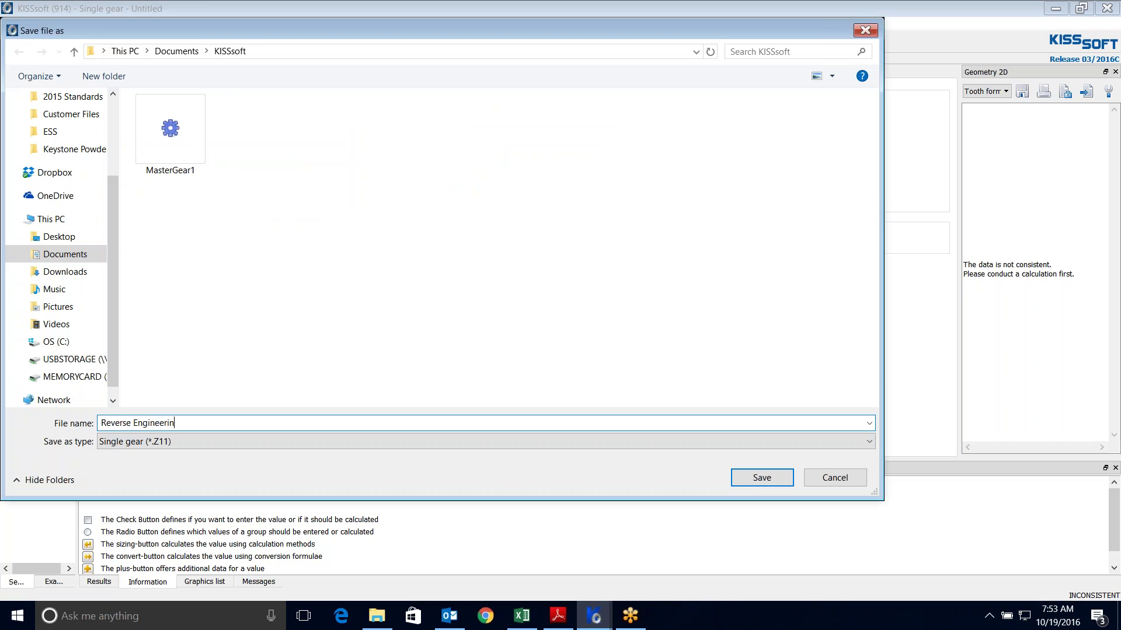
{"action": "key", "text": "BackSpace"}
{"action": "key", "text": "BackSpace"}
{"action": "key", "text": "BackSpace"}
{"action": "key", "text": "BackSpace"}
{"action": "type", "text": "red Gear"}
{"action": "left_click", "coordinate": [753, 478]}
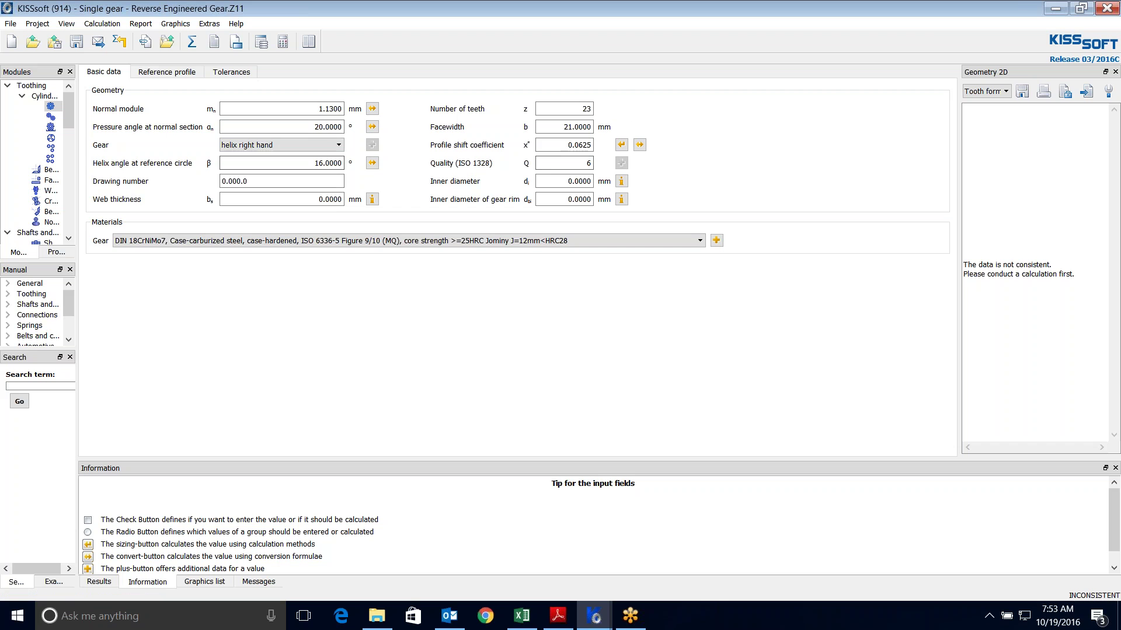
{"action": "left_click_drag", "start_coordinate": [568, 144], "coordinate": [643, 168]}
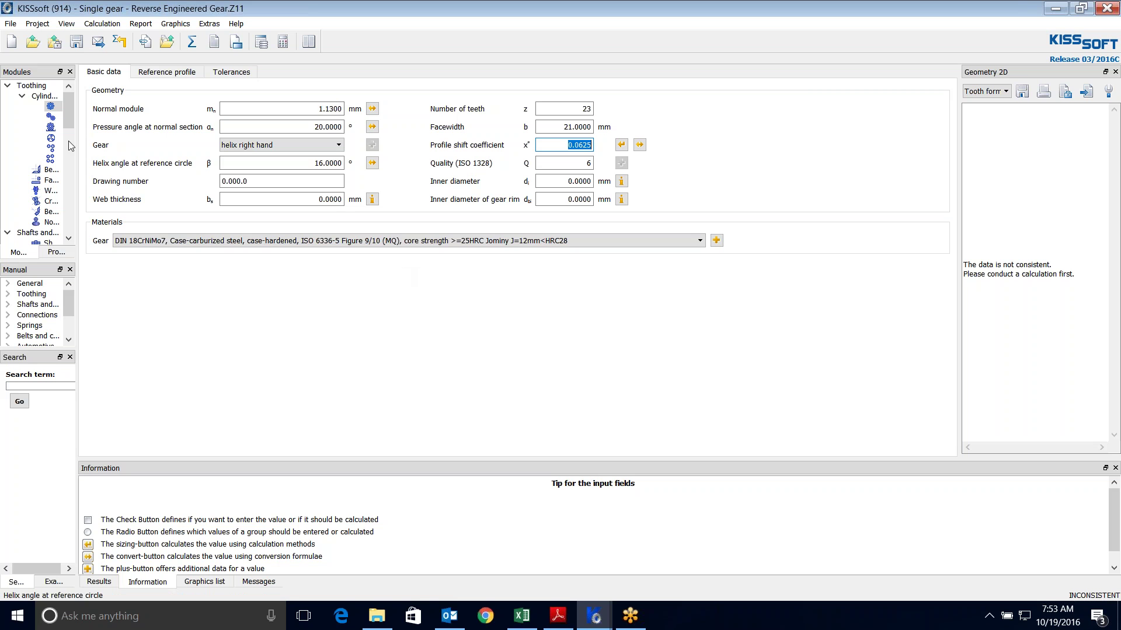
- Start a cylindrical gear pair with 1.13 mm module and a 16° right-hand helix
{"action": "double_click", "coordinate": [49, 117]}
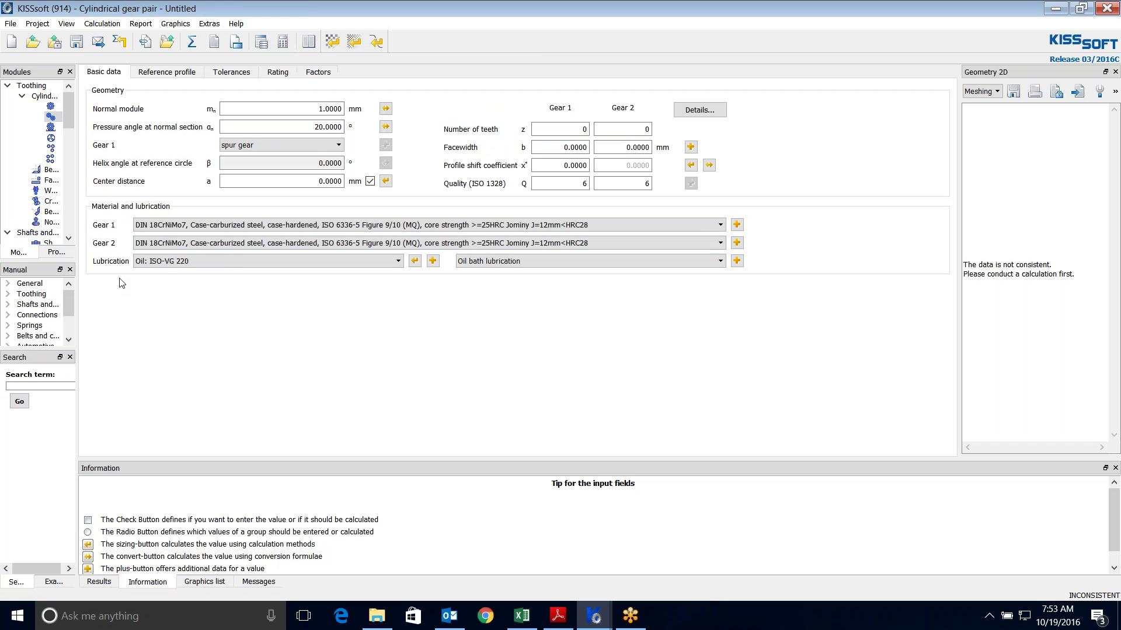
{"action": "double_click", "coordinate": [328, 109]}
{"action": "type", "text": "1.13"}
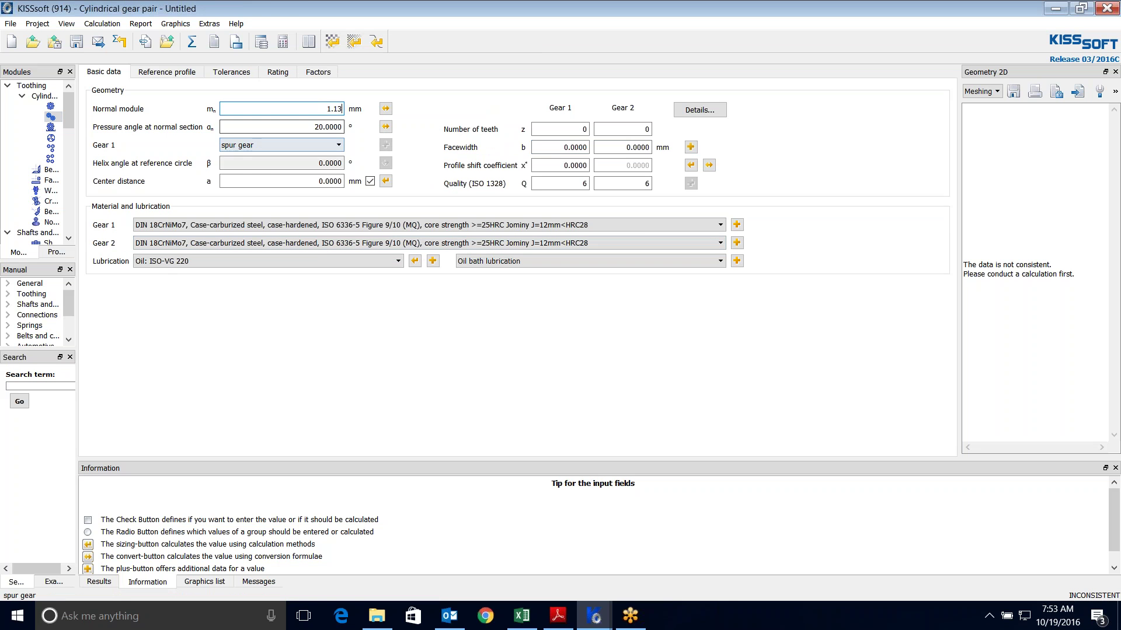
{"action": "left_click", "coordinate": [306, 145]}
{"action": "left_click", "coordinate": [306, 164]}
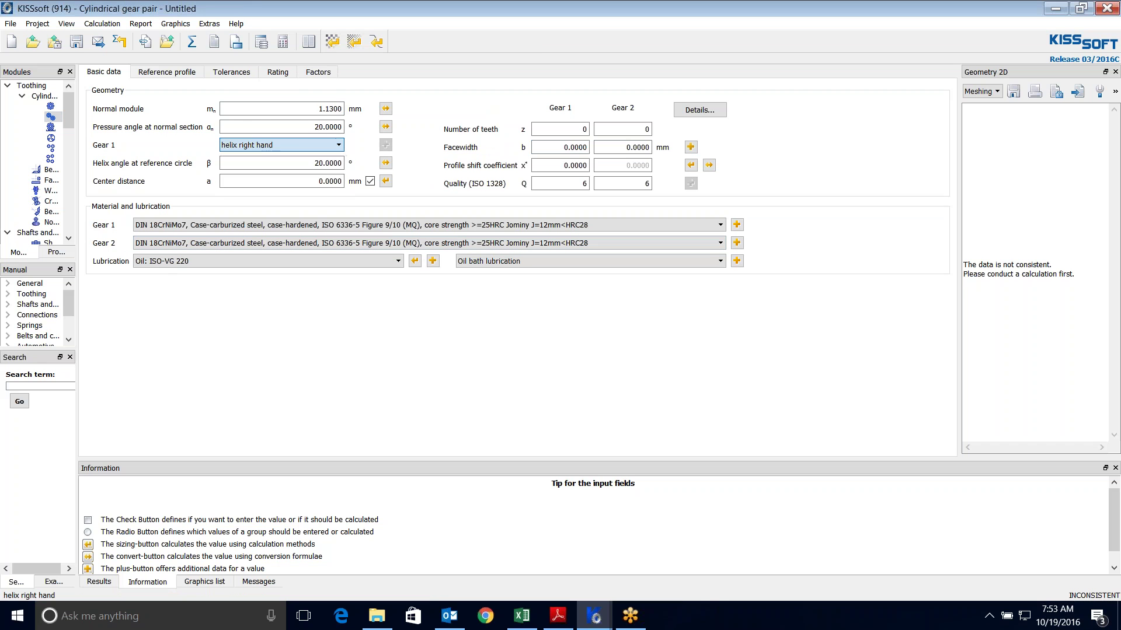
{"action": "left_click", "coordinate": [306, 163]}
{"action": "type", "text": "16"}
- Give the pair 23 and 83 teeth with 21 mm facewidths on both gears
{"action": "key", "text": "Tab"}
{"action": "type", "text": "23"}
{"action": "key", "text": "Tab"}
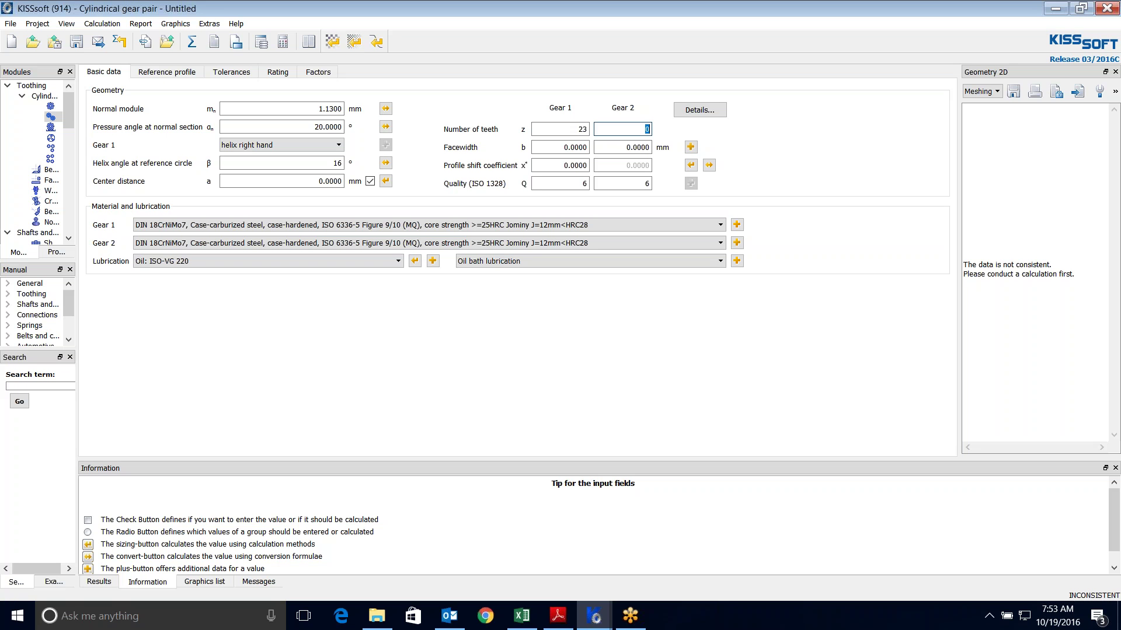
{"action": "type", "text": "83"}
{"action": "key", "text": "Tab"}
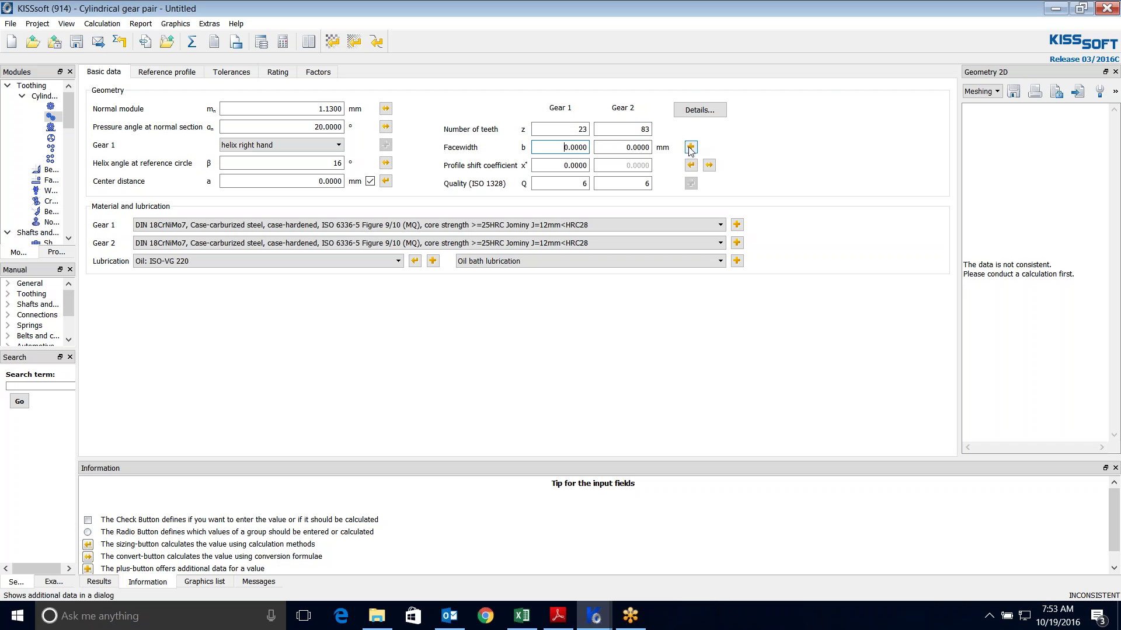
{"action": "key", "text": "shift+End"}
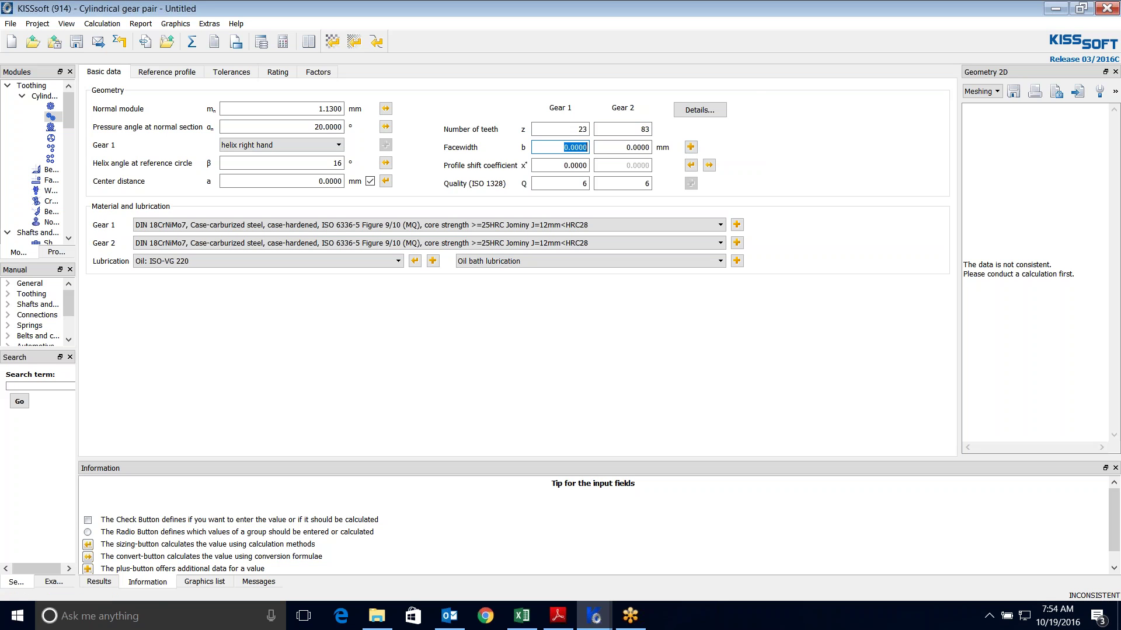
{"action": "type", "text": "21"}
{"action": "key", "text": "Tab"}
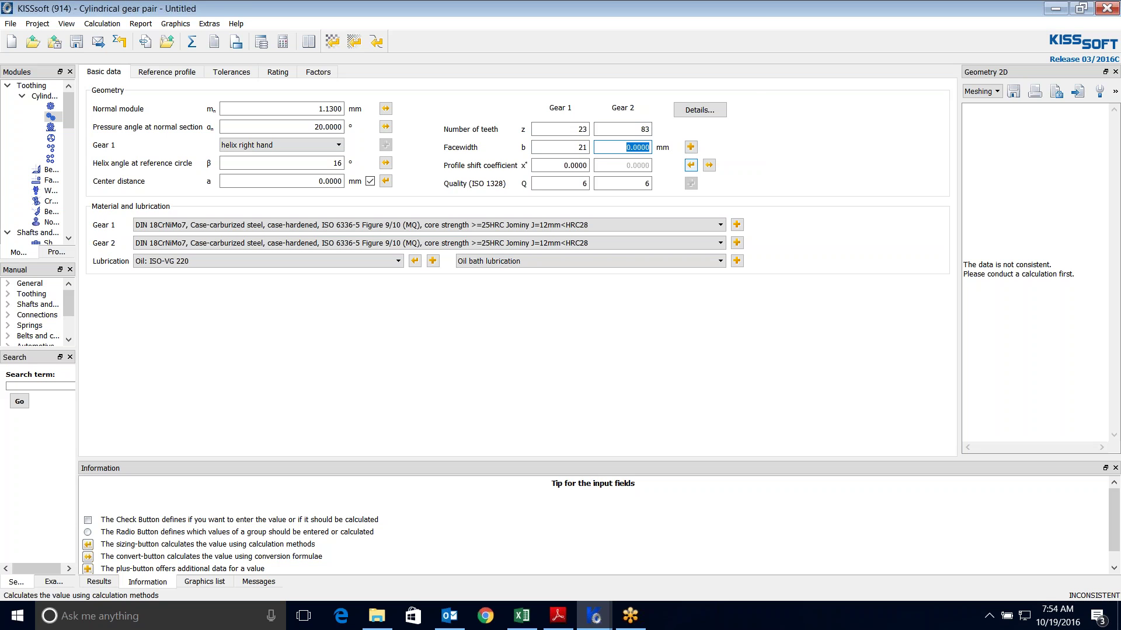
{"action": "type", "text": "21"}
- Set Gear 1 profile shift to 0.0625 and size the center distance to 62.3739 mm
{"action": "left_click", "coordinate": [576, 164]}
{"action": "key", "text": "shift+End"}
{"action": "type", "text": "0.0625"}
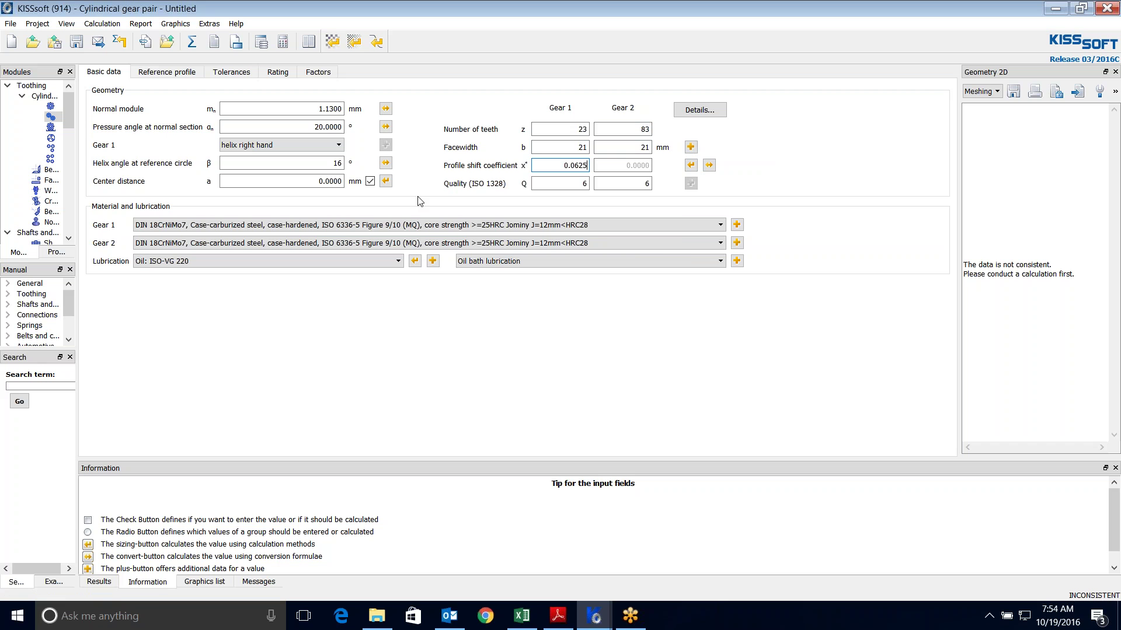
{"action": "left_click", "coordinate": [385, 181]}
{"action": "left_click", "coordinate": [593, 374]}
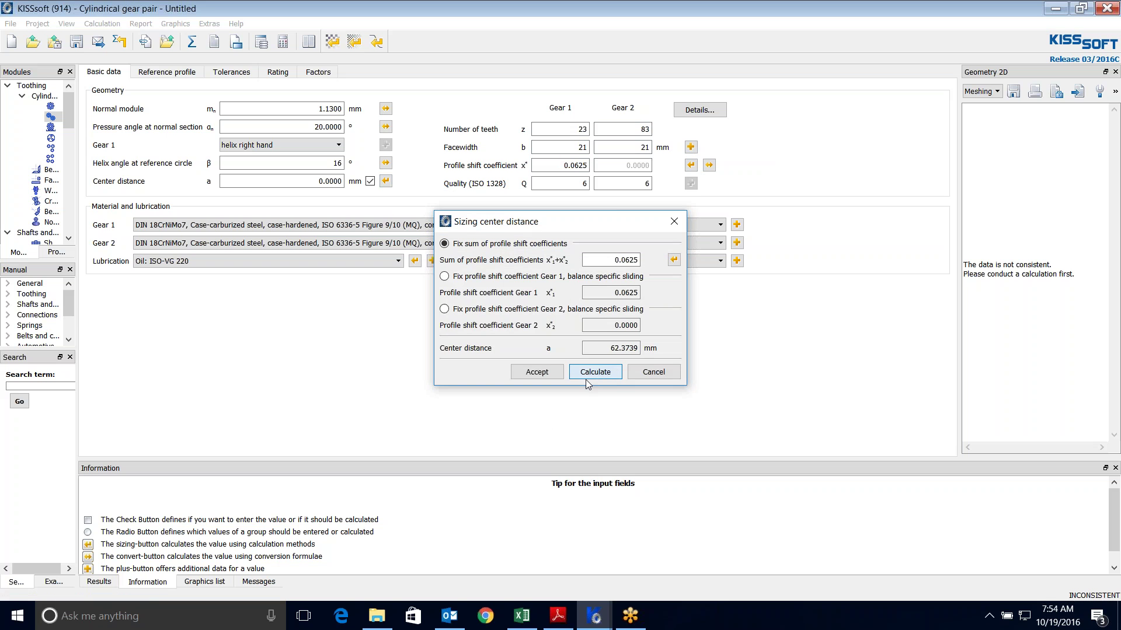
{"action": "left_click", "coordinate": [548, 375]}
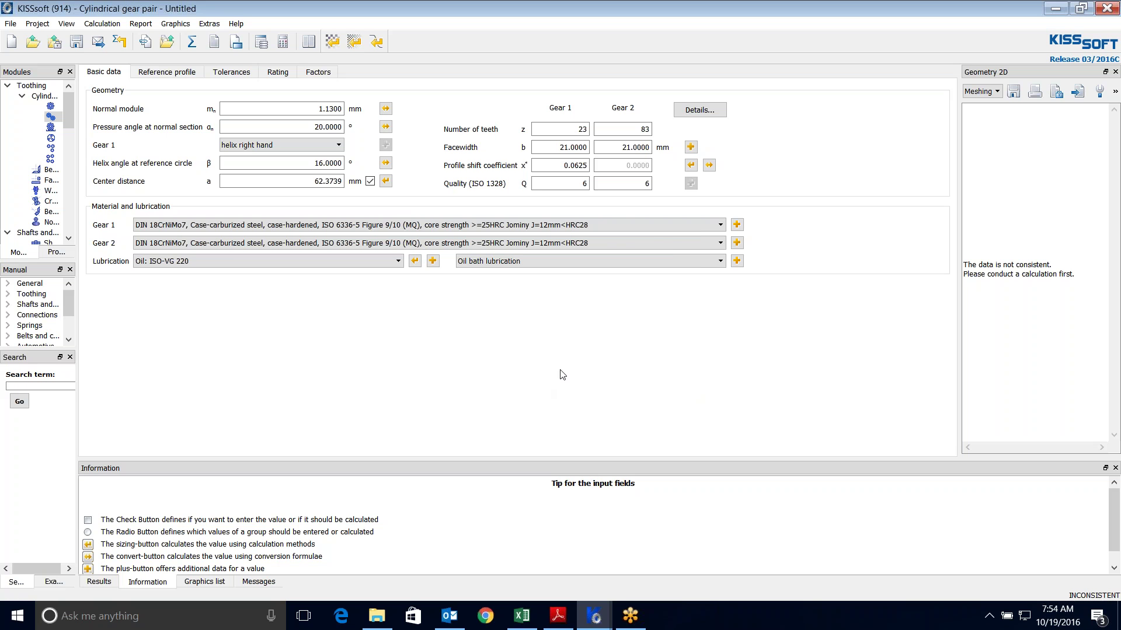
{"action": "left_click", "coordinate": [275, 71]}
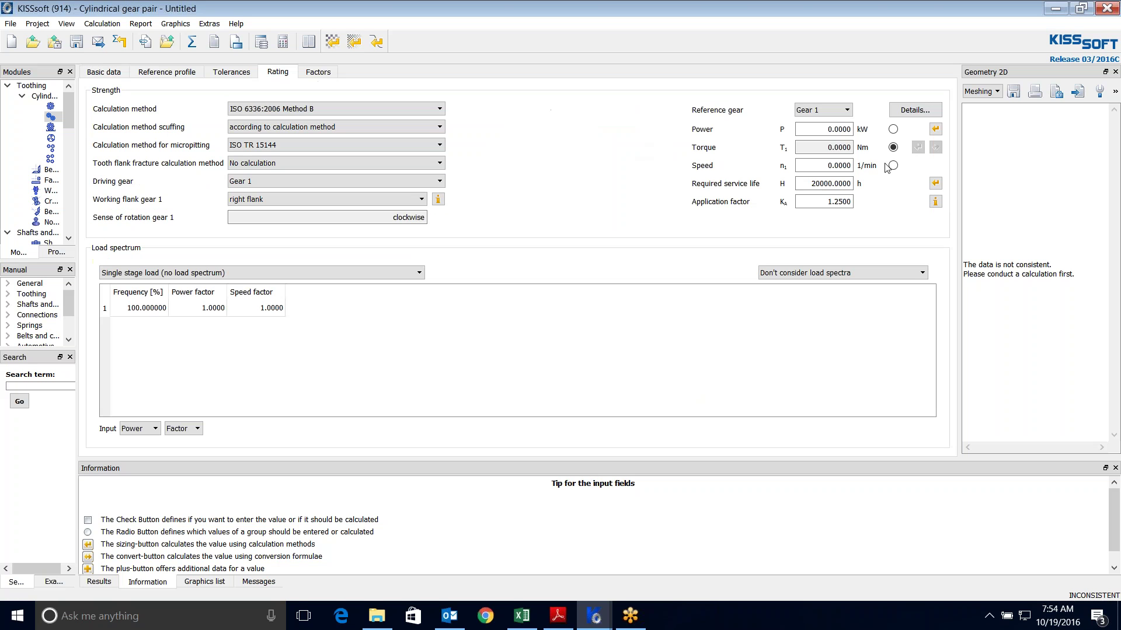
- Rate the pair at 5000 1/min, 50 Nm torque and 2000 h life, yielding 26.1799 kW
{"action": "left_click", "coordinate": [839, 165]}
{"action": "type", "text": "5000"}
{"action": "left_click", "coordinate": [829, 130]}
{"action": "double_click", "coordinate": [830, 131]}
{"action": "left_click", "coordinate": [893, 129]}
{"action": "type", "text": "50"}
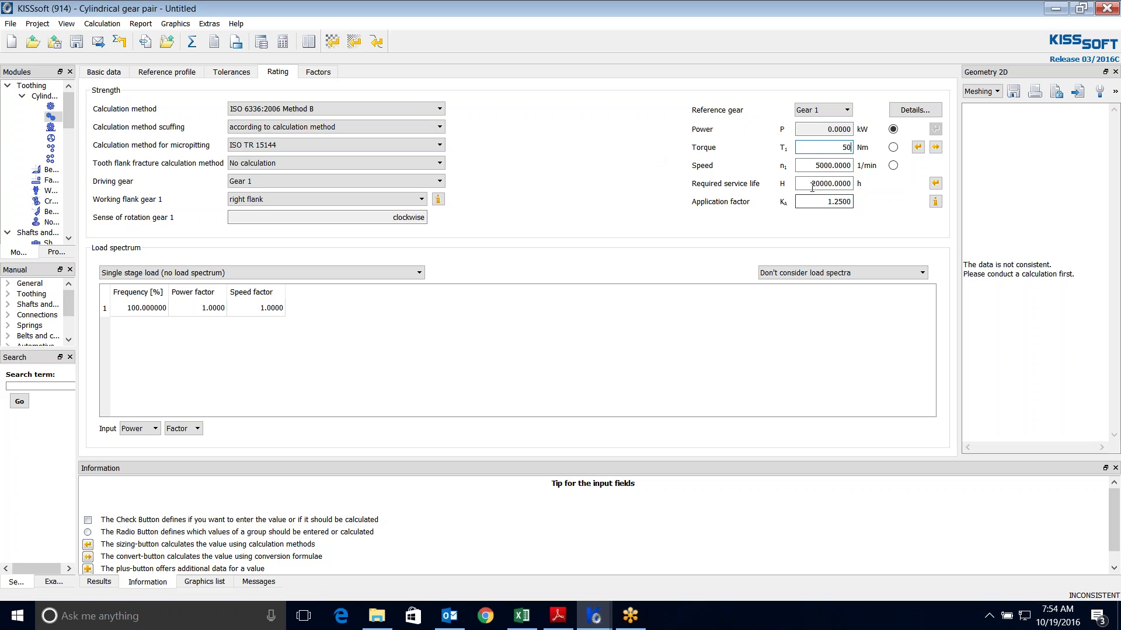
{"action": "double_click", "coordinate": [829, 184]}
{"action": "type", "text": "2000"}
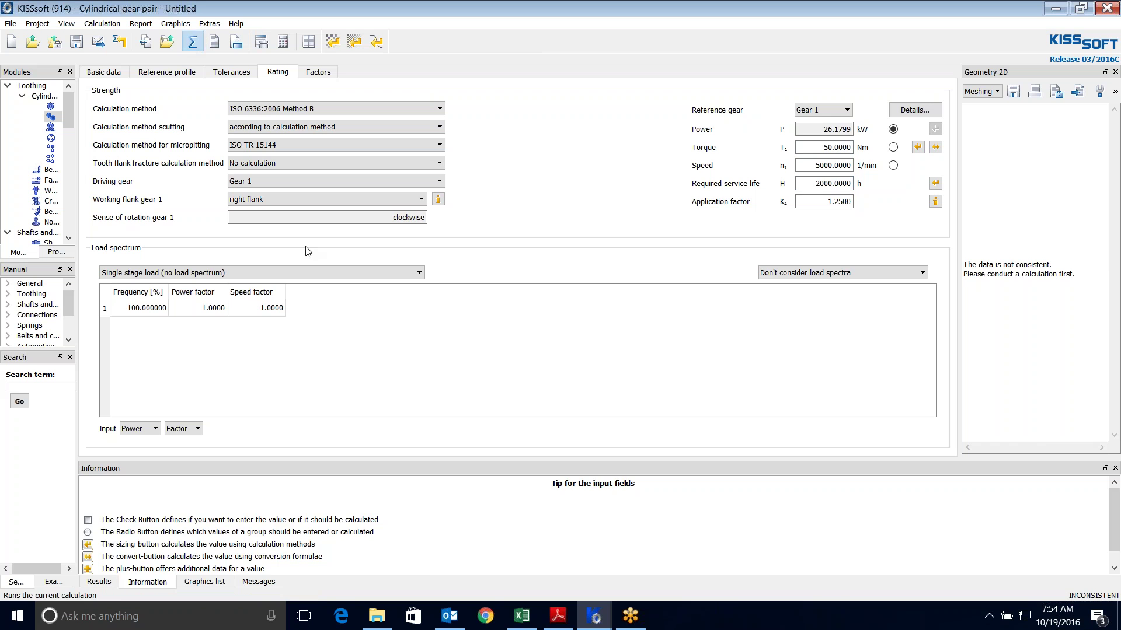
{"action": "left_click", "coordinate": [192, 42]}
- Review the enlarged results (root safety 1.210/1.233, total contact ratio 3.227), then return to Basic data
{"action": "left_click_drag", "start_coordinate": [434, 461], "coordinate": [433, 273]}
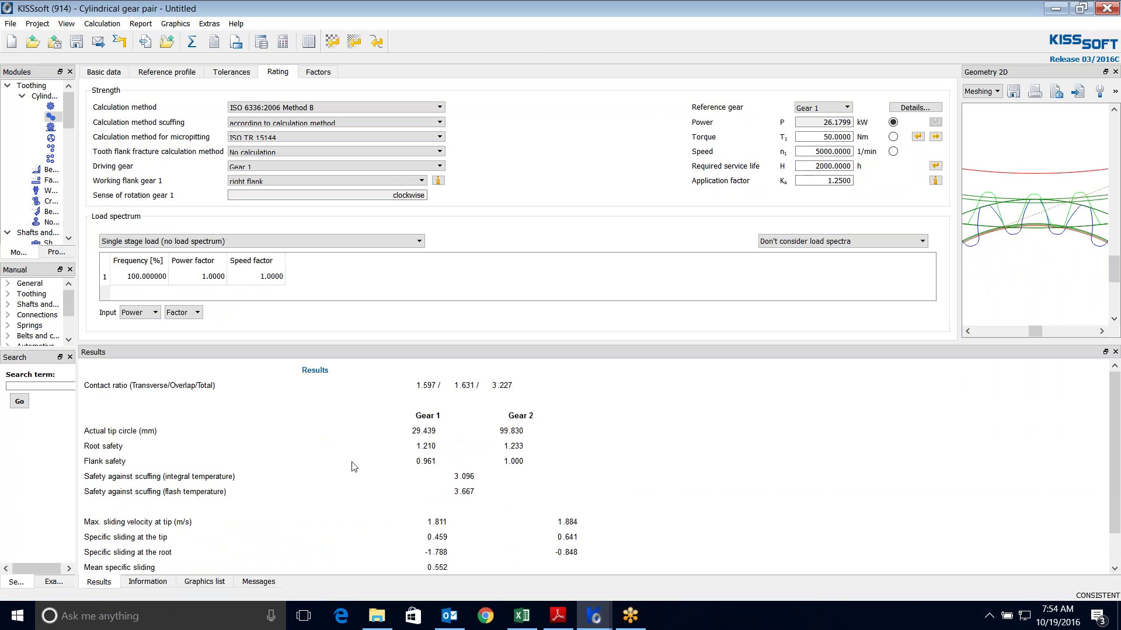
{"action": "left_click_drag", "start_coordinate": [422, 446], "coordinate": [525, 468]}
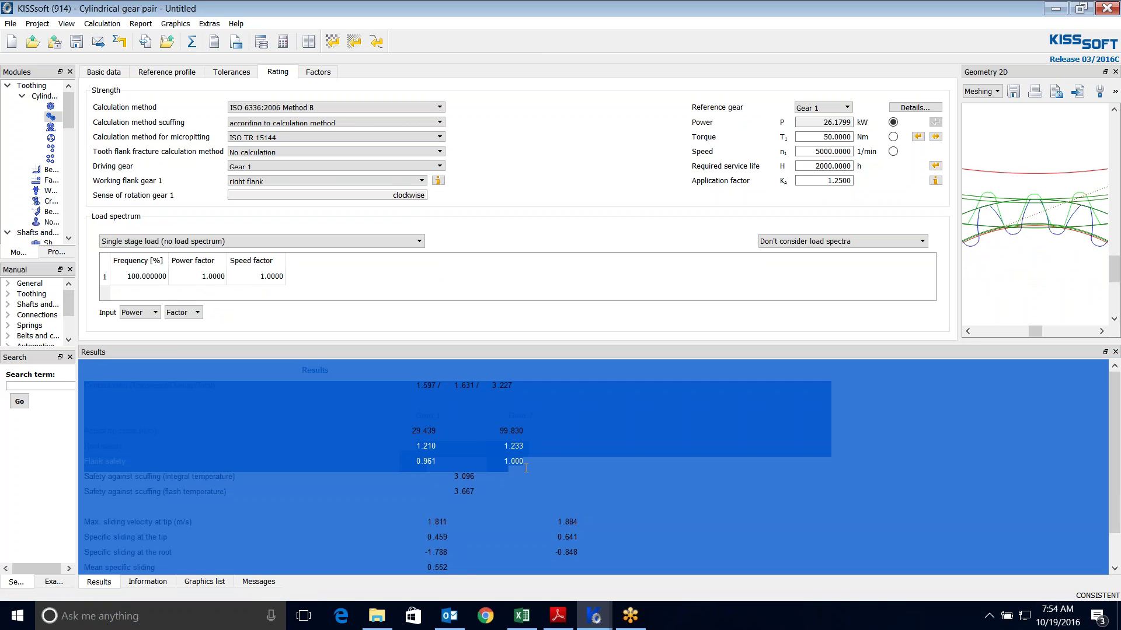
{"action": "left_click", "coordinate": [562, 461]}
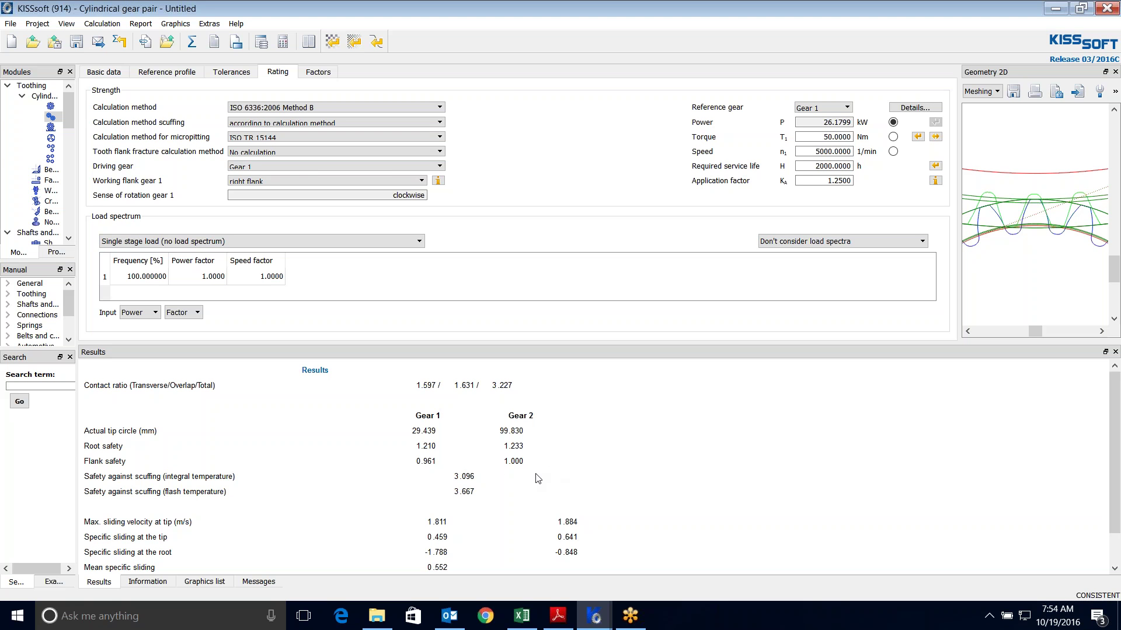
{"action": "scroll", "coordinate": [538, 479], "scroll_direction": "down", "scroll_amount": 2}
{"action": "scroll", "coordinate": [538, 479], "scroll_direction": "up", "scroll_amount": 2}
{"action": "left_click", "coordinate": [105, 73]}
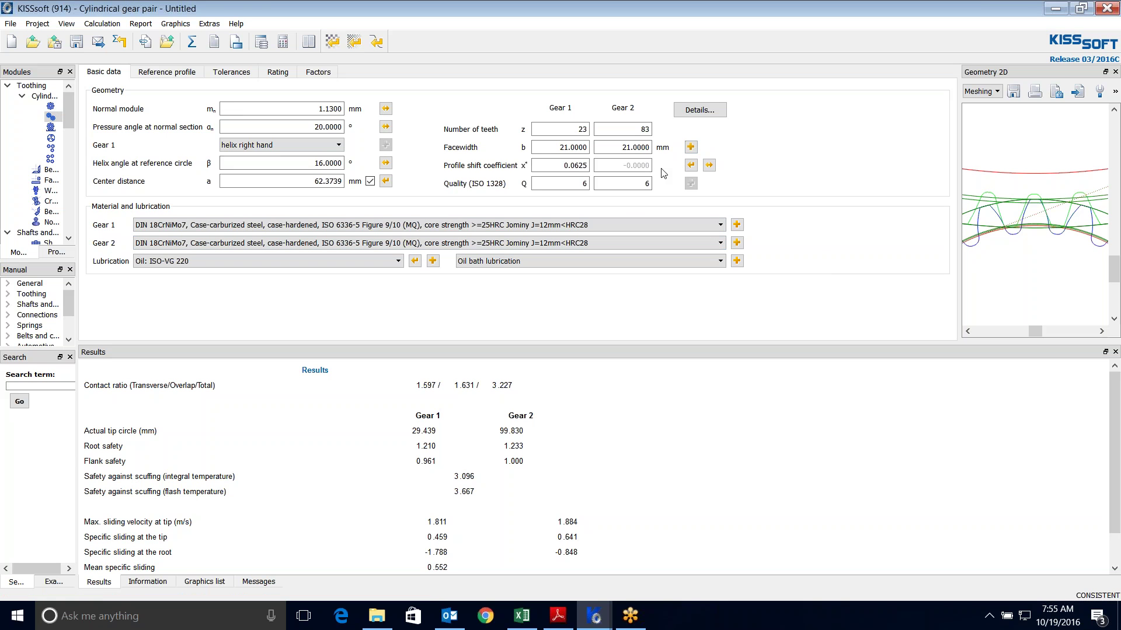
{"action": "left_click", "coordinate": [692, 167]}
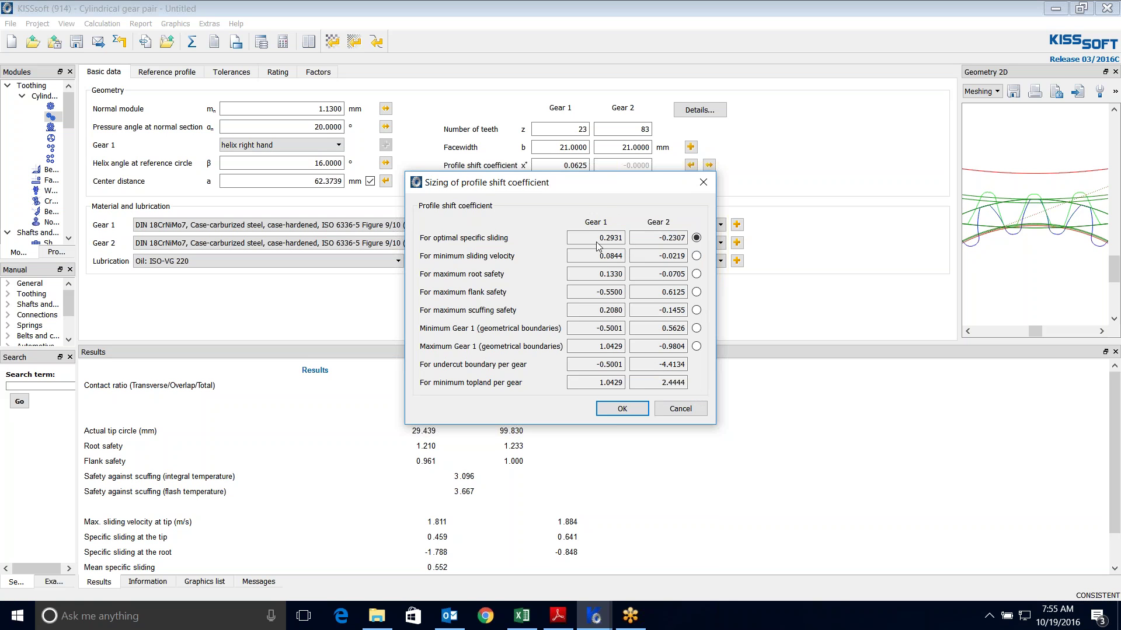
{"action": "left_click", "coordinate": [703, 183]}
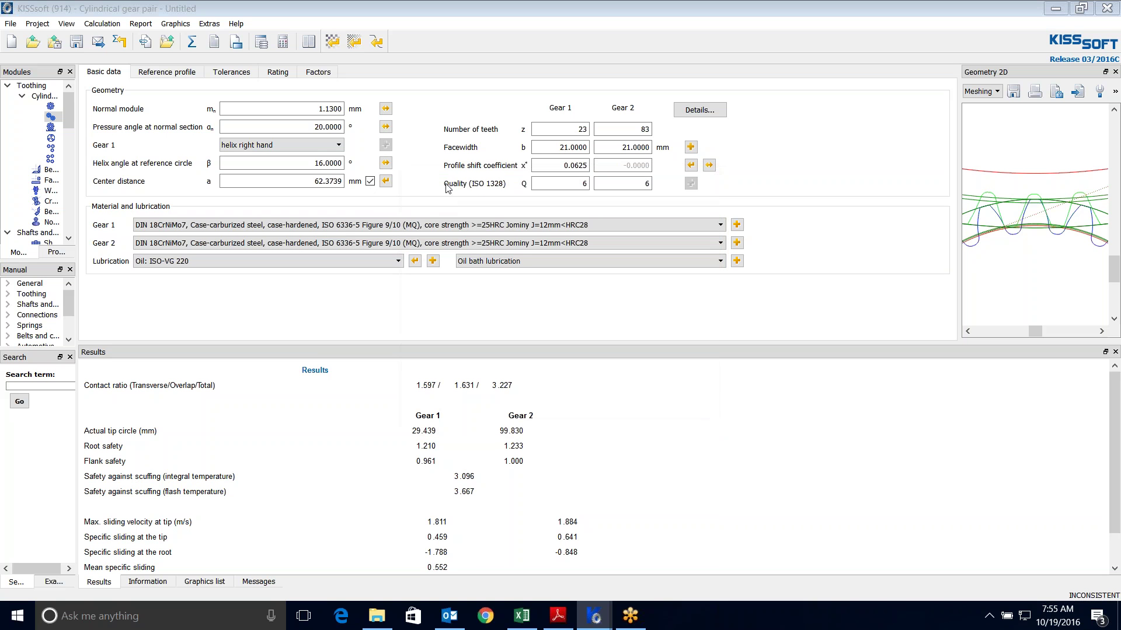